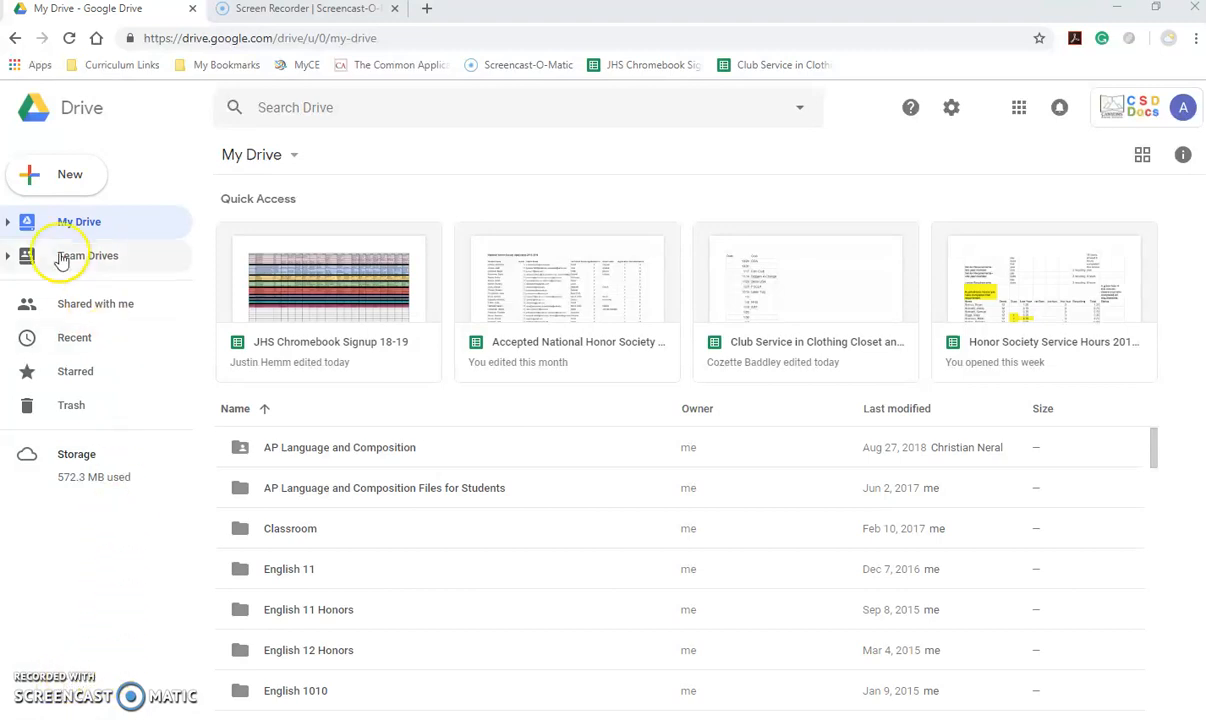
- Create a new blank Google Docs document from Google Drive
{"action": "left_click", "coordinate": [40, 176]}
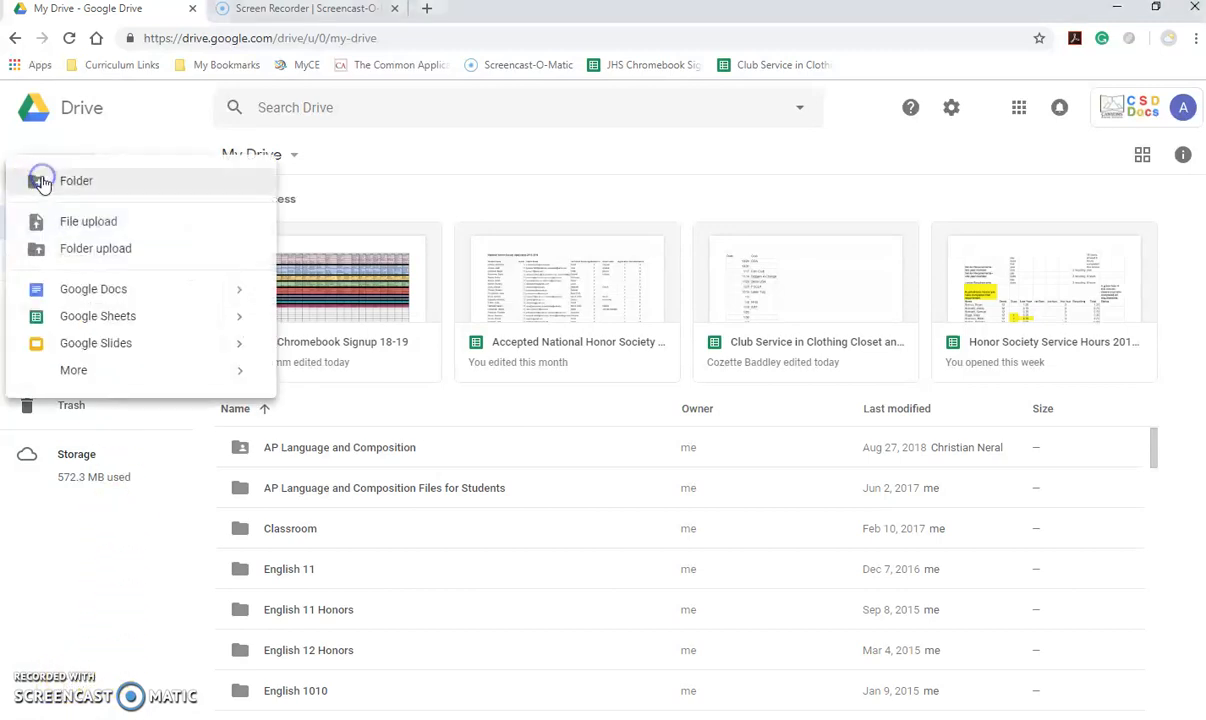
{"action": "left_click", "coordinate": [85, 294]}
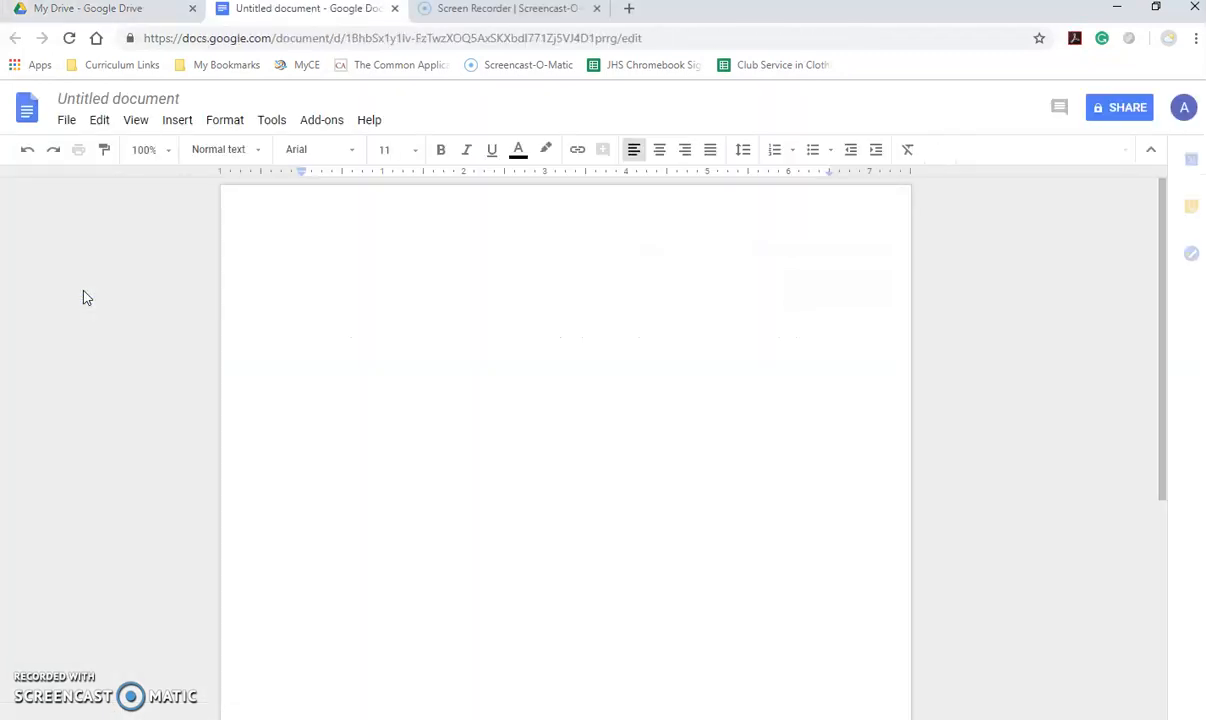
- Rename the untitled document to 'MLA Template', then open and close the File menu
{"action": "left_click", "coordinate": [180, 99]}
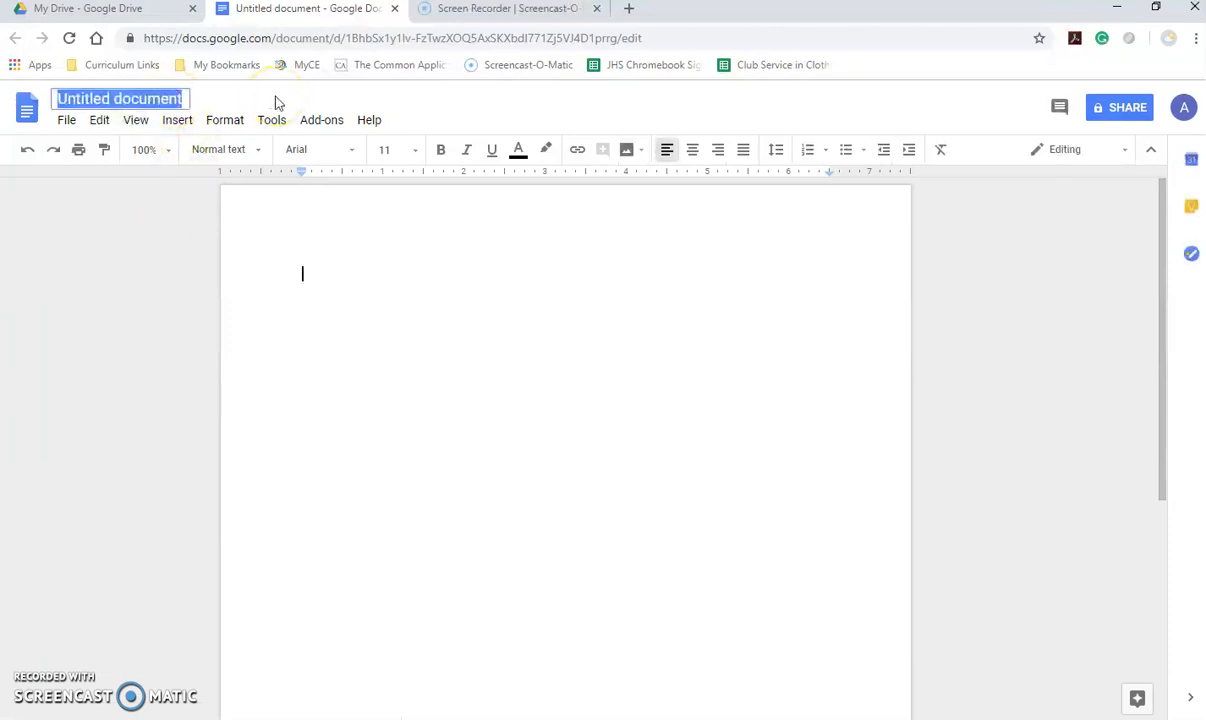
{"action": "type", "text": "MLA Template"}
{"action": "left_click", "coordinate": [304, 272]}
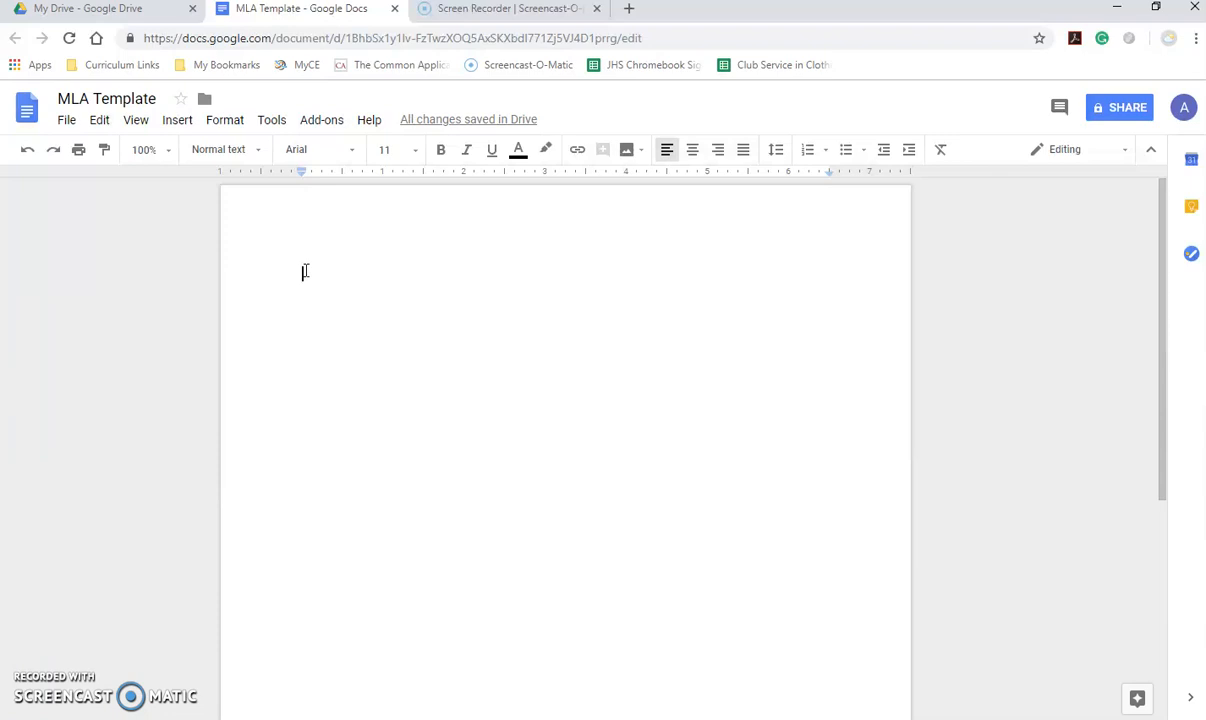
{"action": "left_click", "coordinate": [70, 121]}
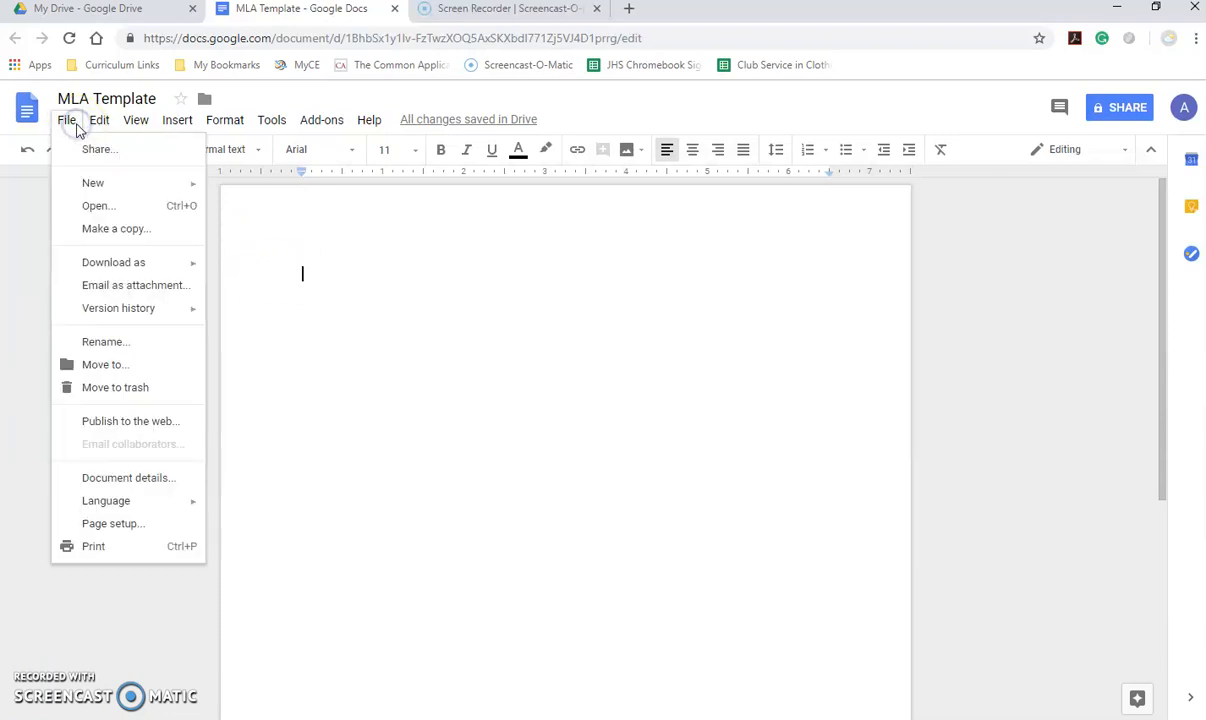
{"action": "left_click", "coordinate": [106, 234]}
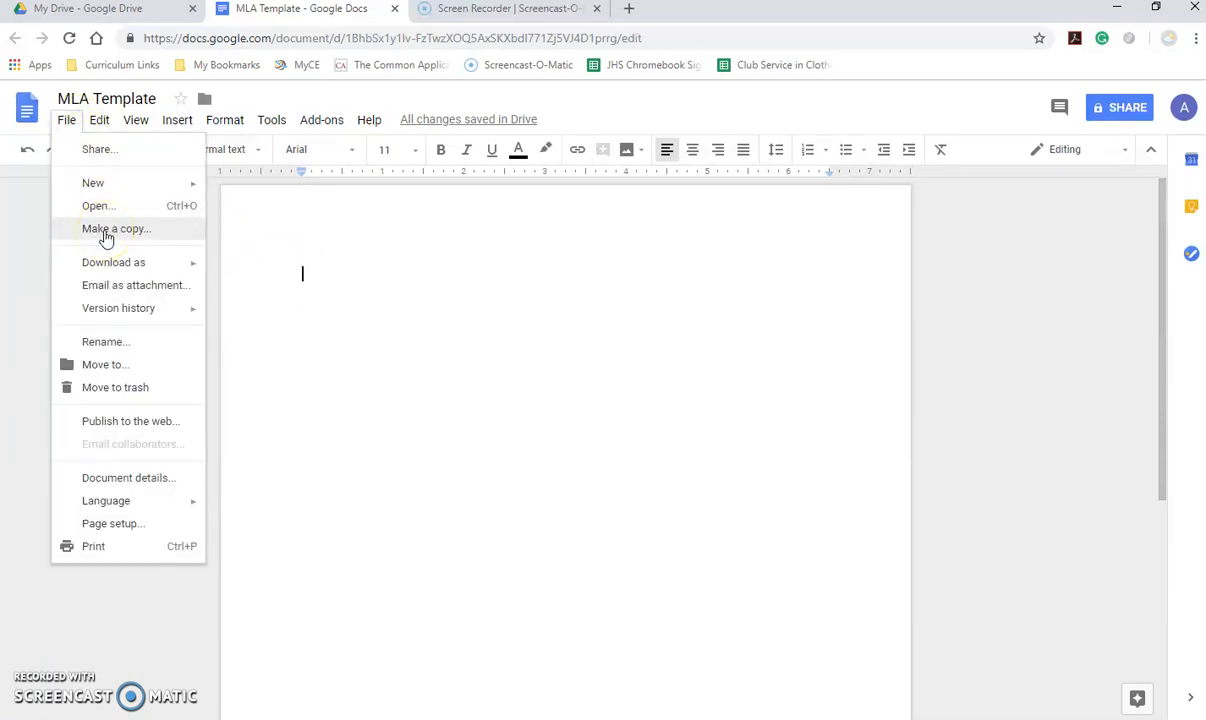
{"action": "left_click", "coordinate": [363, 274]}
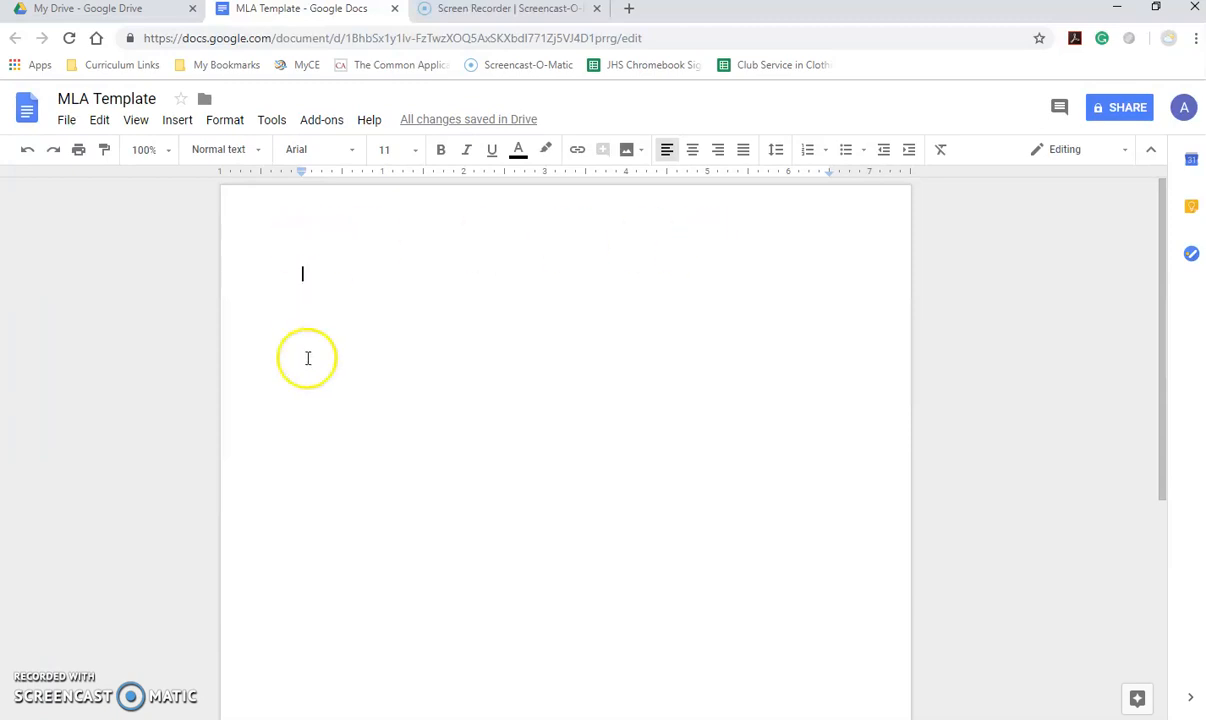
- Insert a page number using the top-right header layout
{"action": "left_click", "coordinate": [323, 277]}
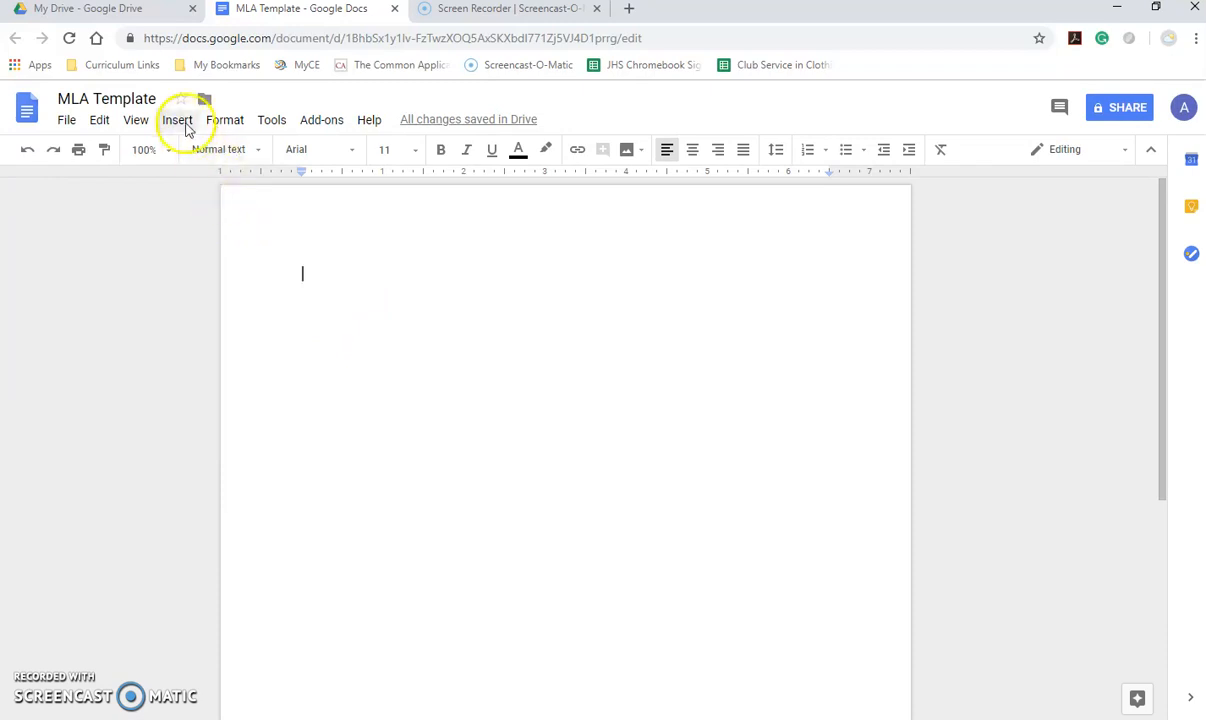
{"action": "left_click", "coordinate": [184, 123]}
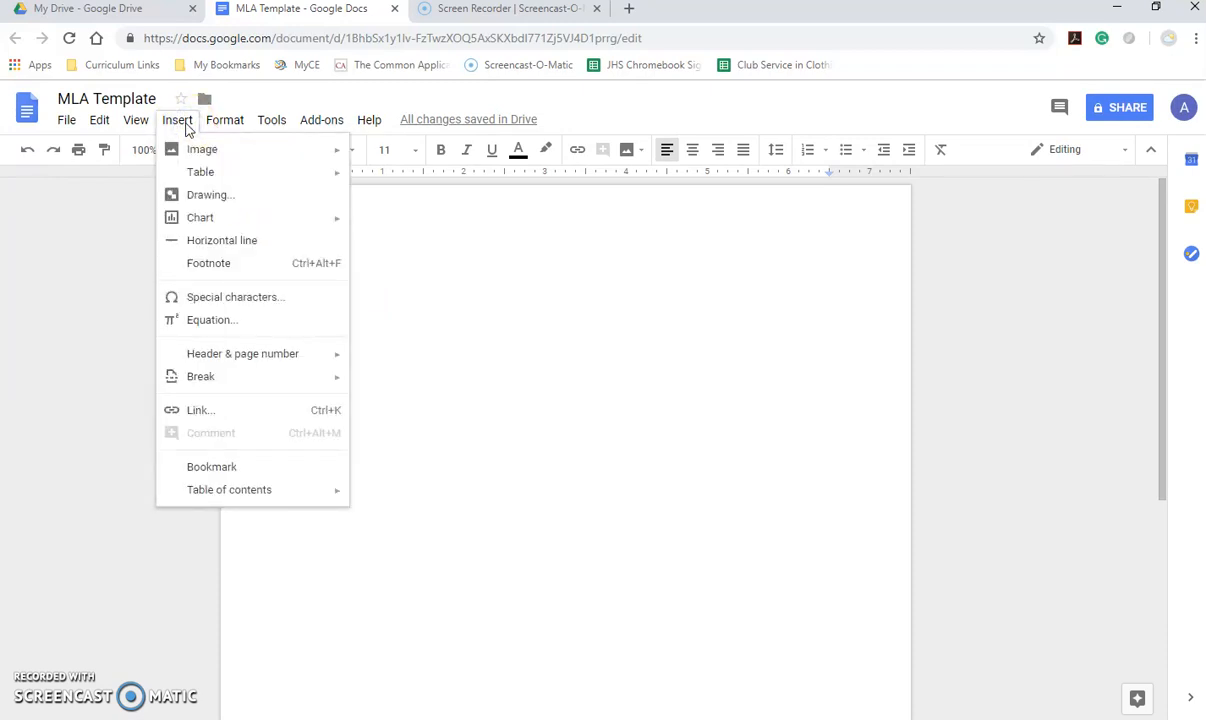
{"action": "left_click", "coordinate": [214, 356]}
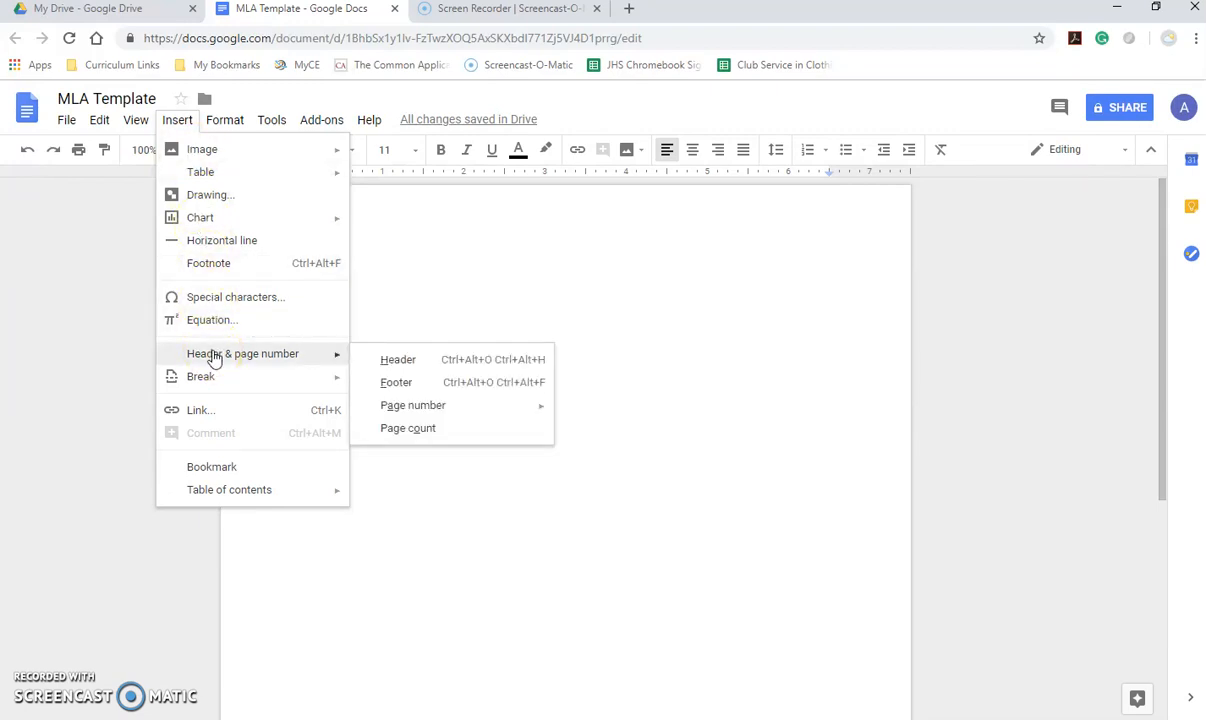
{"action": "left_click", "coordinate": [410, 410]}
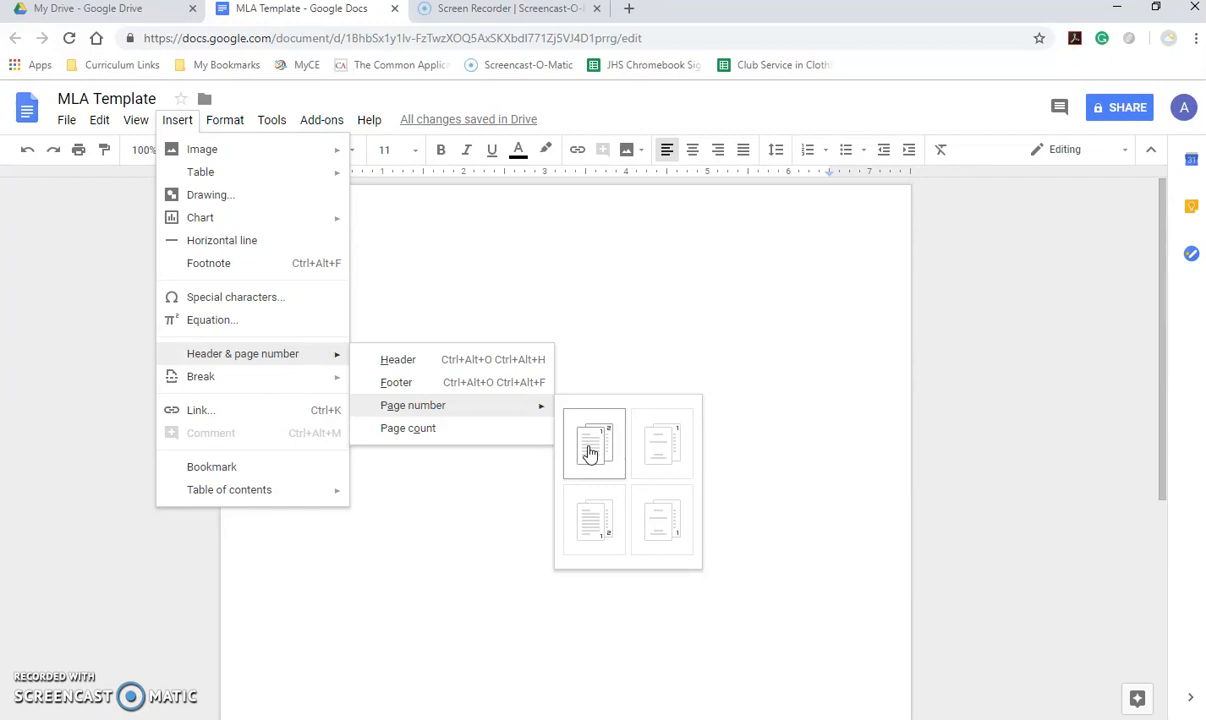
{"action": "left_click", "coordinate": [590, 451]}
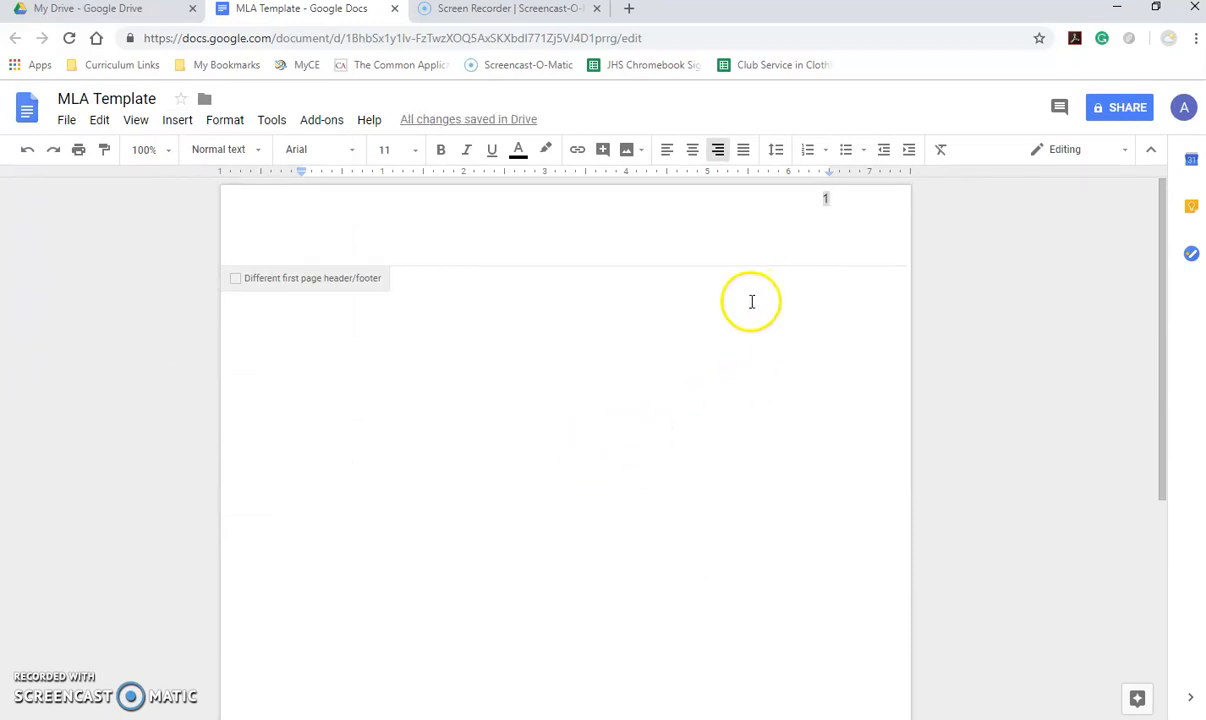
- Put the author's last name before the header page number, formatted Times New Roman 12
{"action": "left_click", "coordinate": [820, 200]}
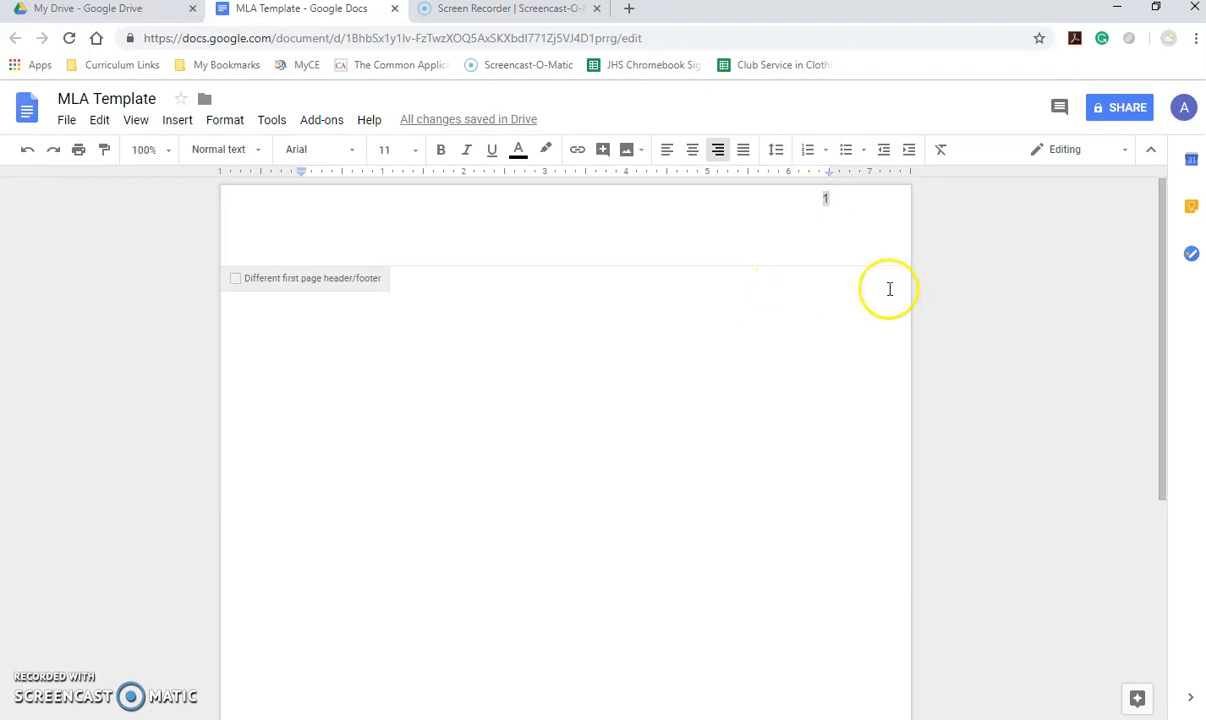
{"action": "type", "text": "Stone"}
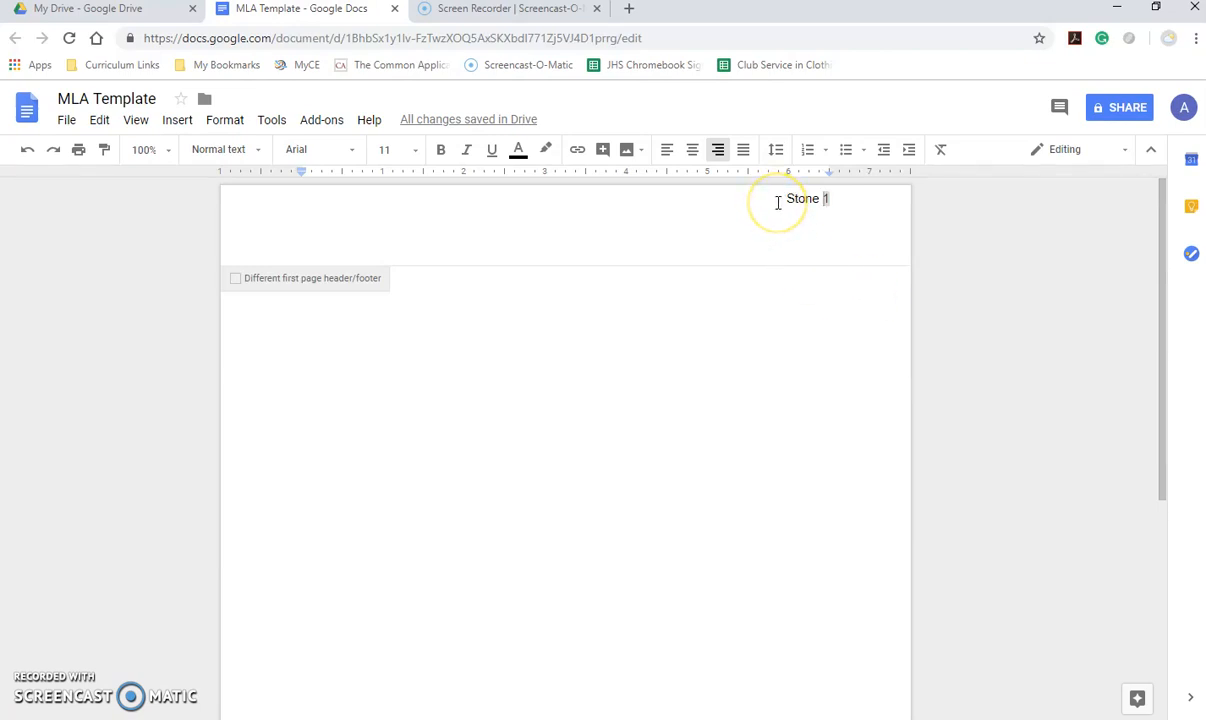
{"action": "left_click_drag", "start_coordinate": [781, 198], "coordinate": [863, 198]}
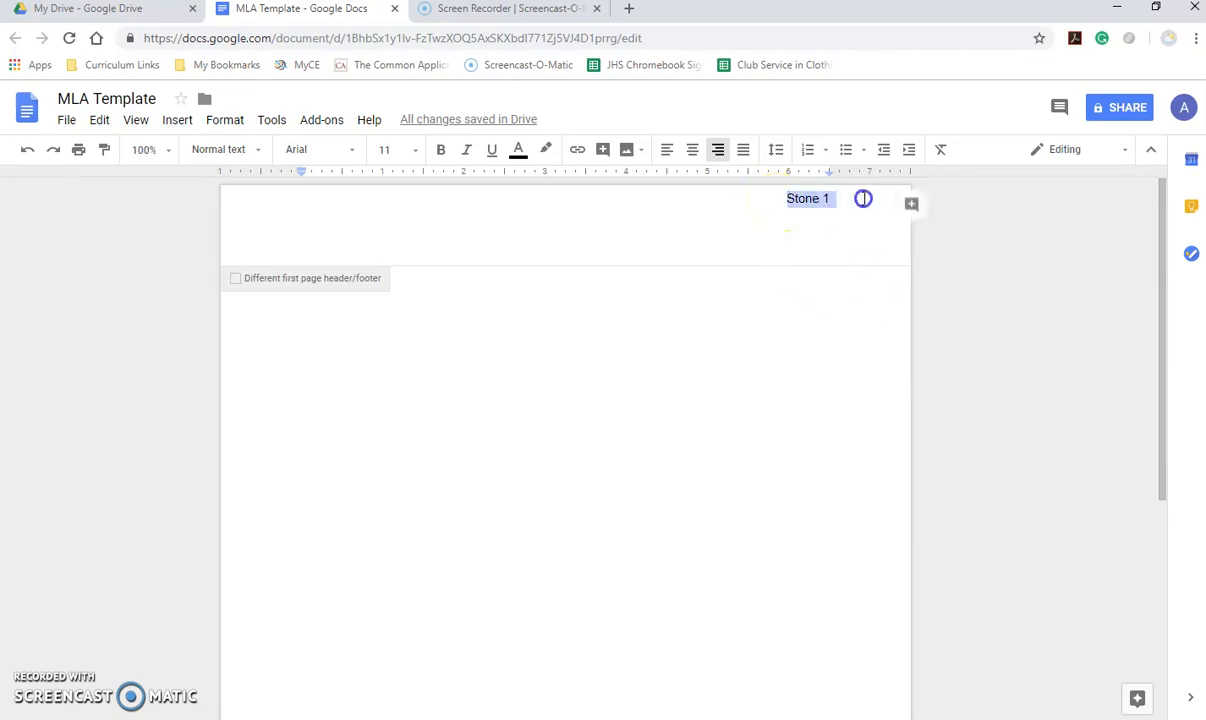
{"action": "left_click", "coordinate": [415, 150]}
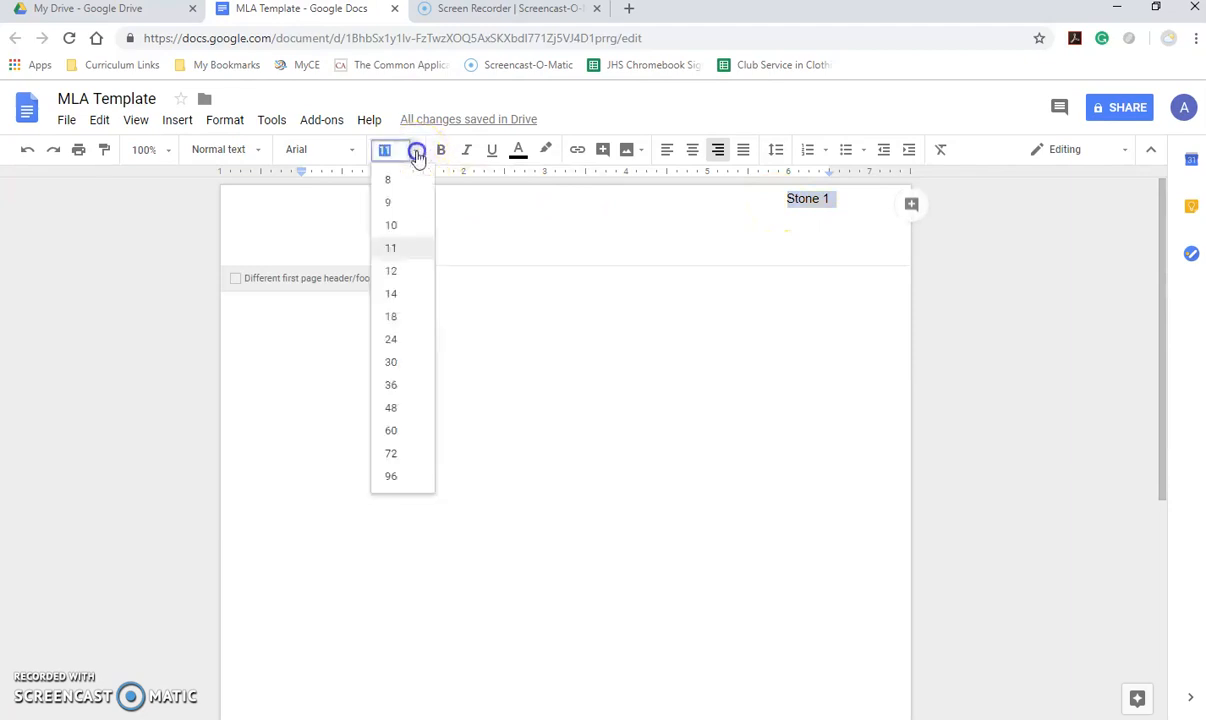
{"action": "left_click", "coordinate": [397, 272]}
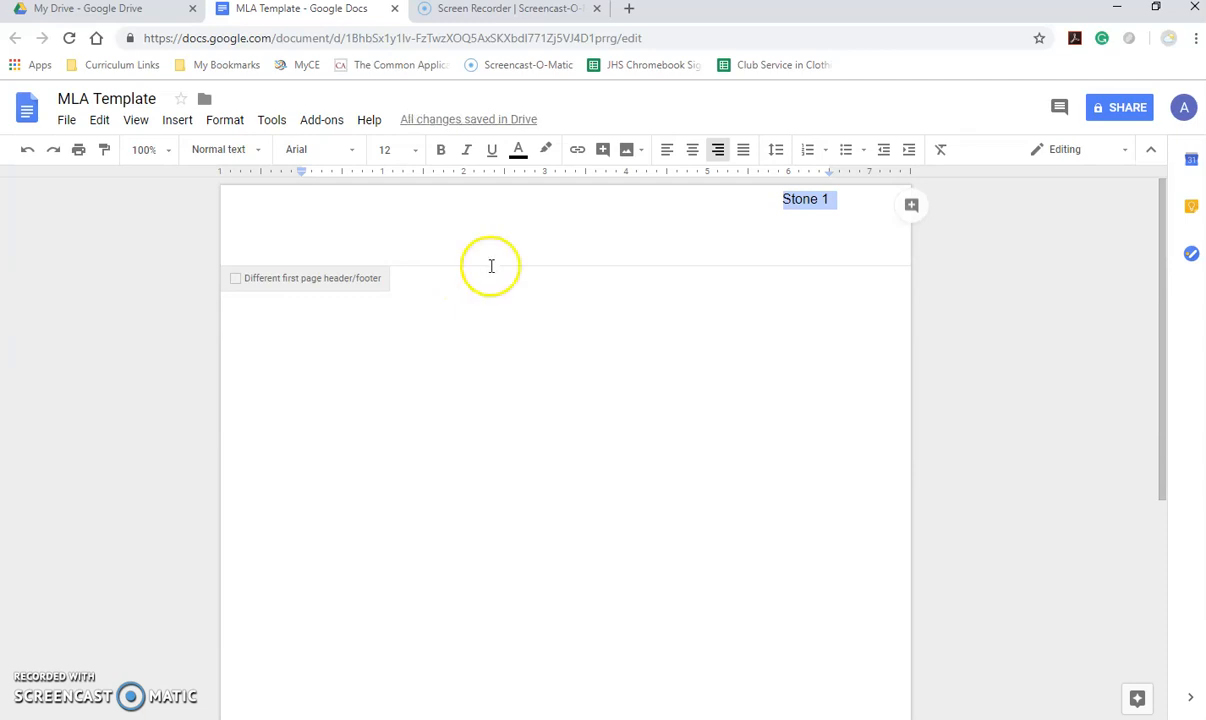
{"action": "left_click", "coordinate": [353, 151]}
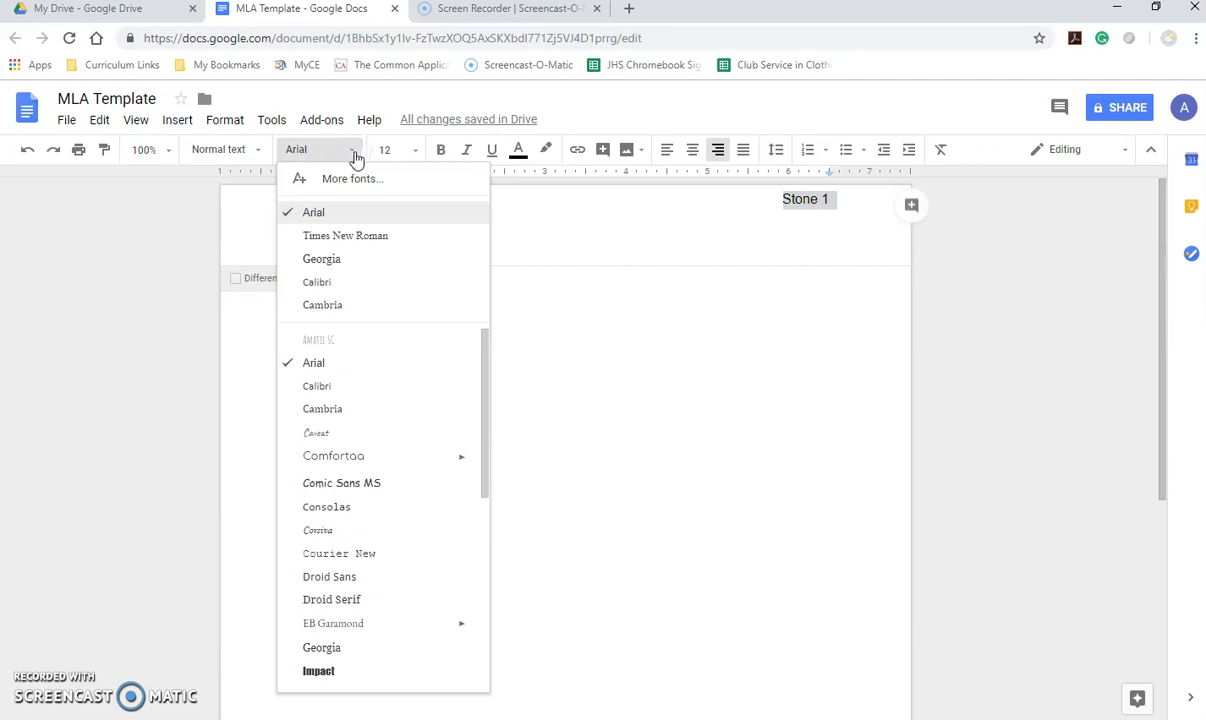
{"action": "left_click", "coordinate": [355, 232]}
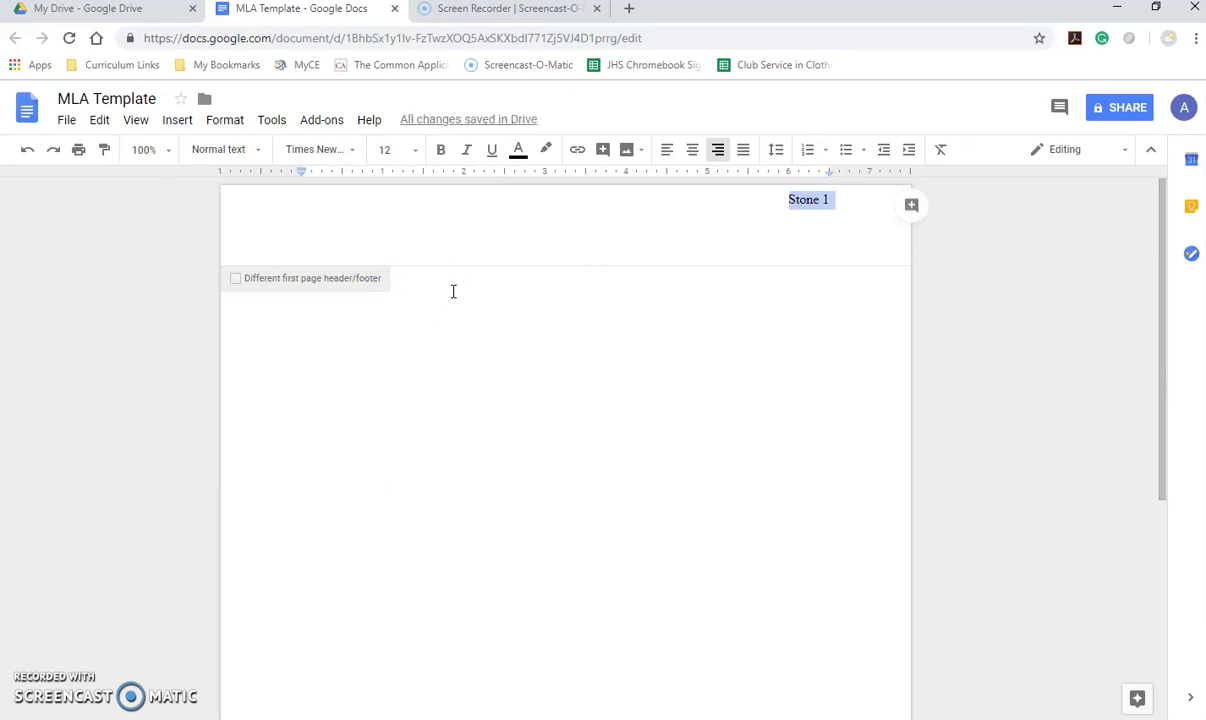
{"action": "left_click", "coordinate": [453, 291]}
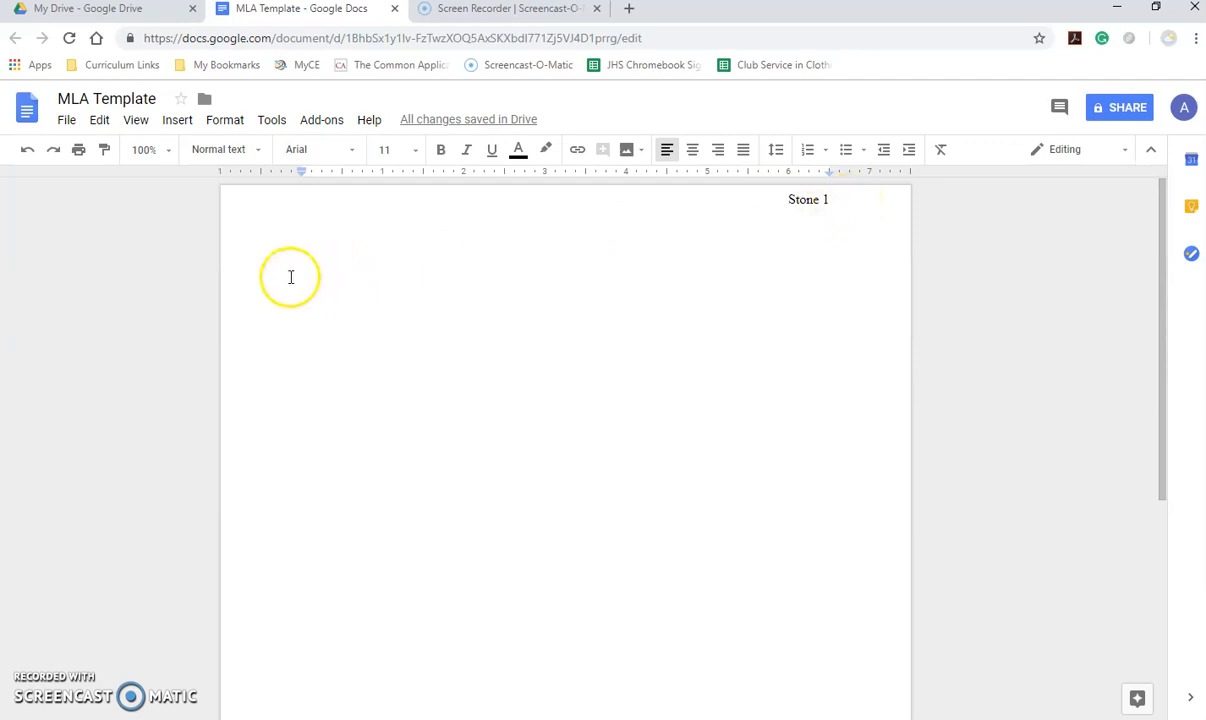
- Set the body text to Times New Roman, size 12, with double line spacing
{"action": "left_click", "coordinate": [358, 151]}
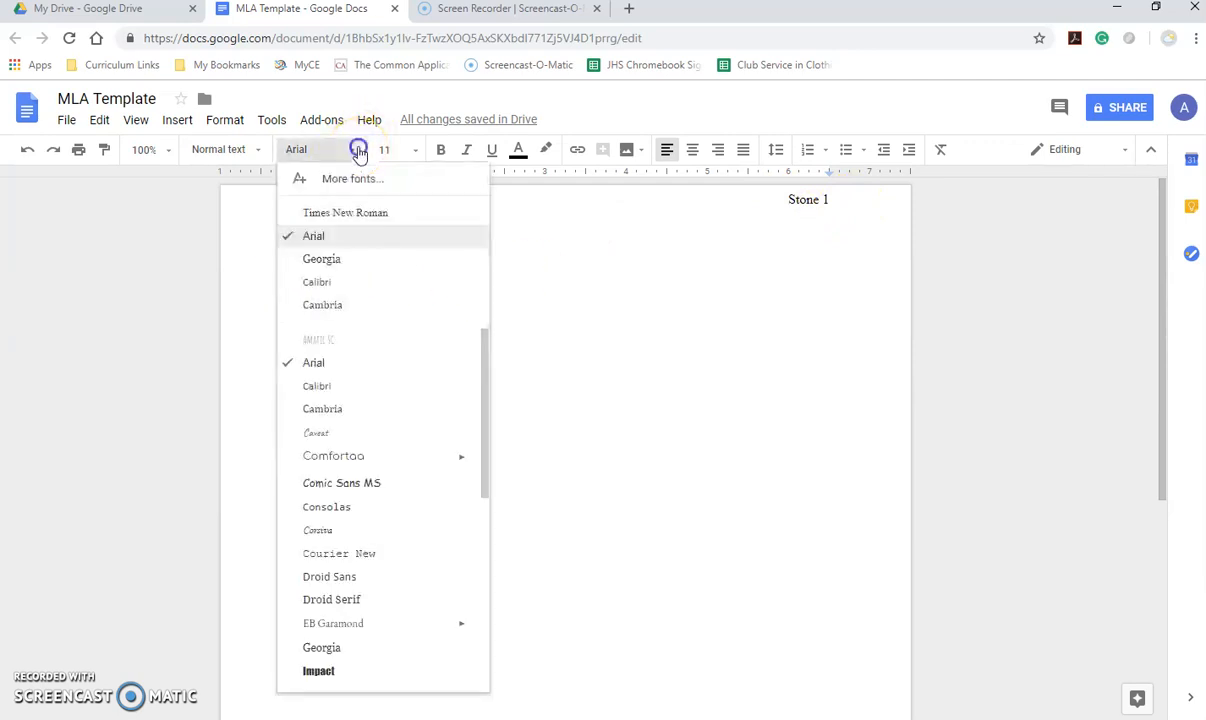
{"action": "left_click", "coordinate": [334, 211]}
{"action": "left_click", "coordinate": [415, 149]}
{"action": "left_click", "coordinate": [385, 268]}
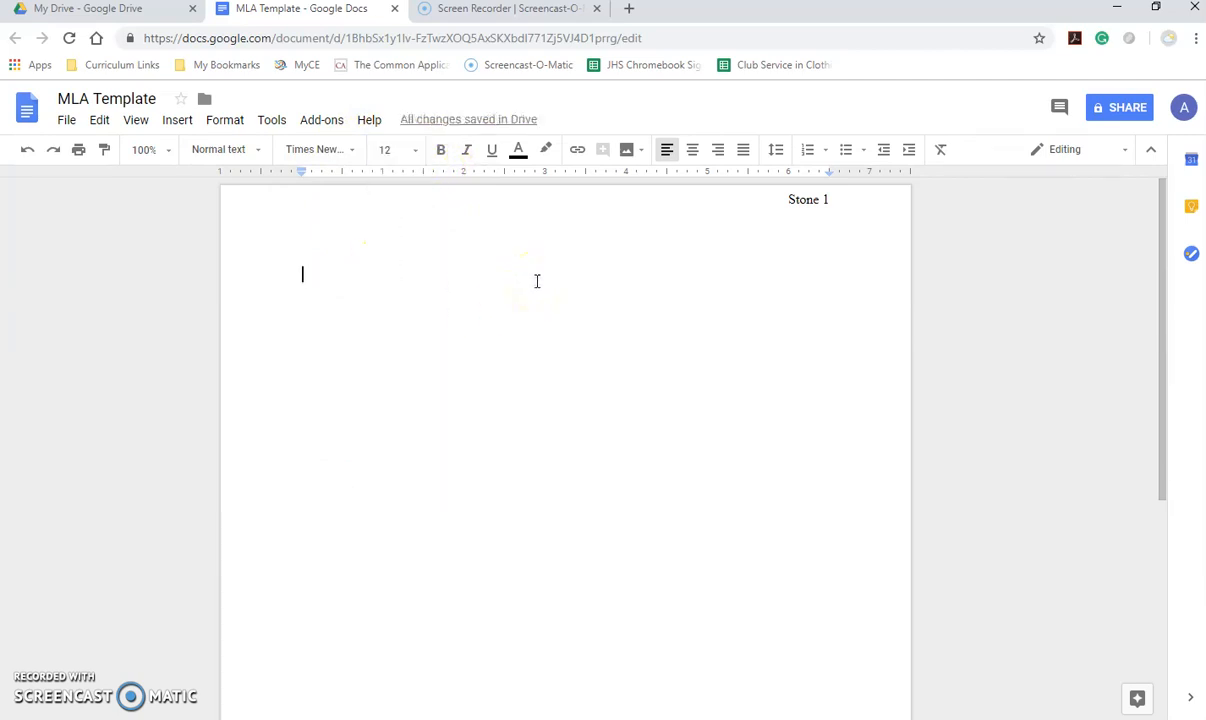
{"action": "left_click", "coordinate": [777, 150]}
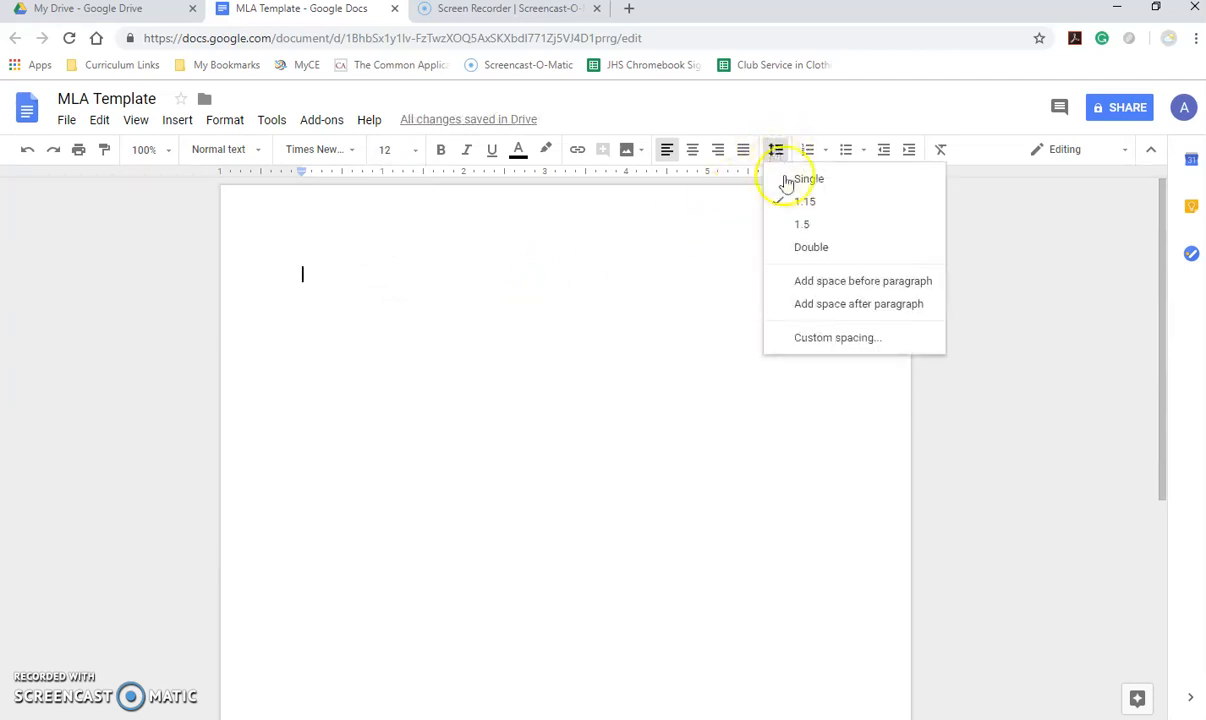
{"action": "left_click", "coordinate": [808, 248]}
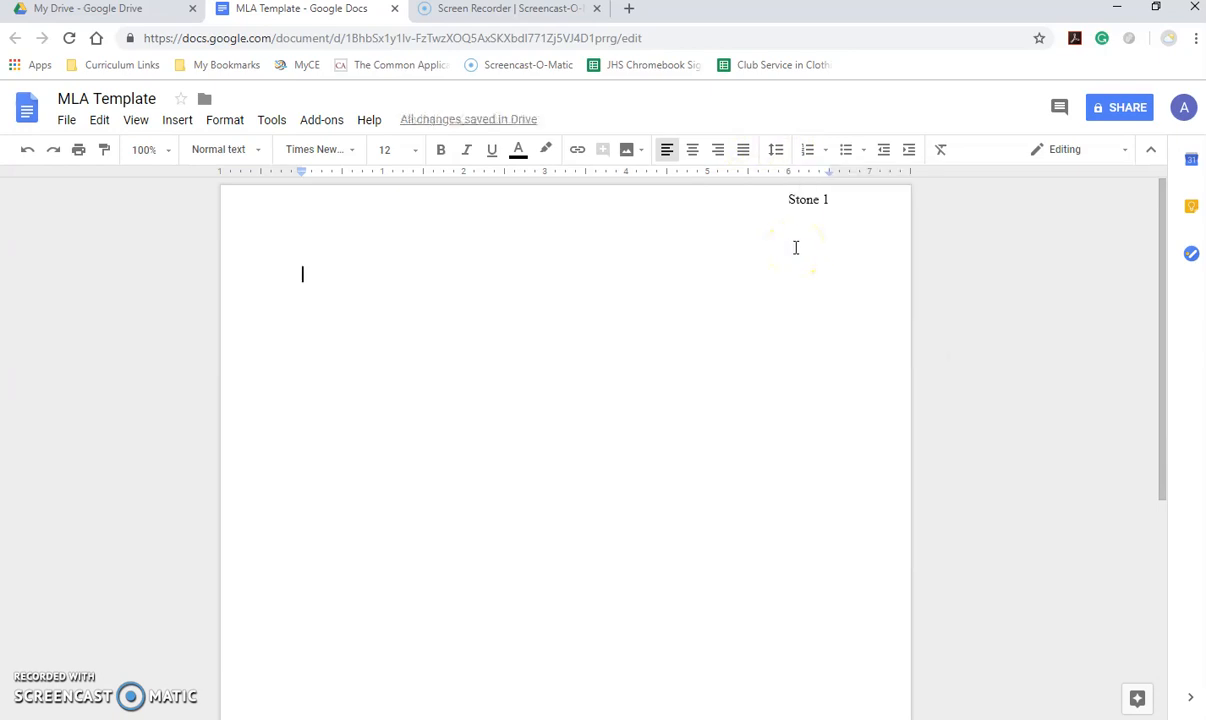
{"action": "left_click", "coordinate": [978, 256]}
- Type the student's name, teacher's name, 'AP Language and Composition Period 1' and '15 October 2018' on separate lines
{"action": "key", "text": "Return"}
{"action": "type", "text": "Miss Stone"}
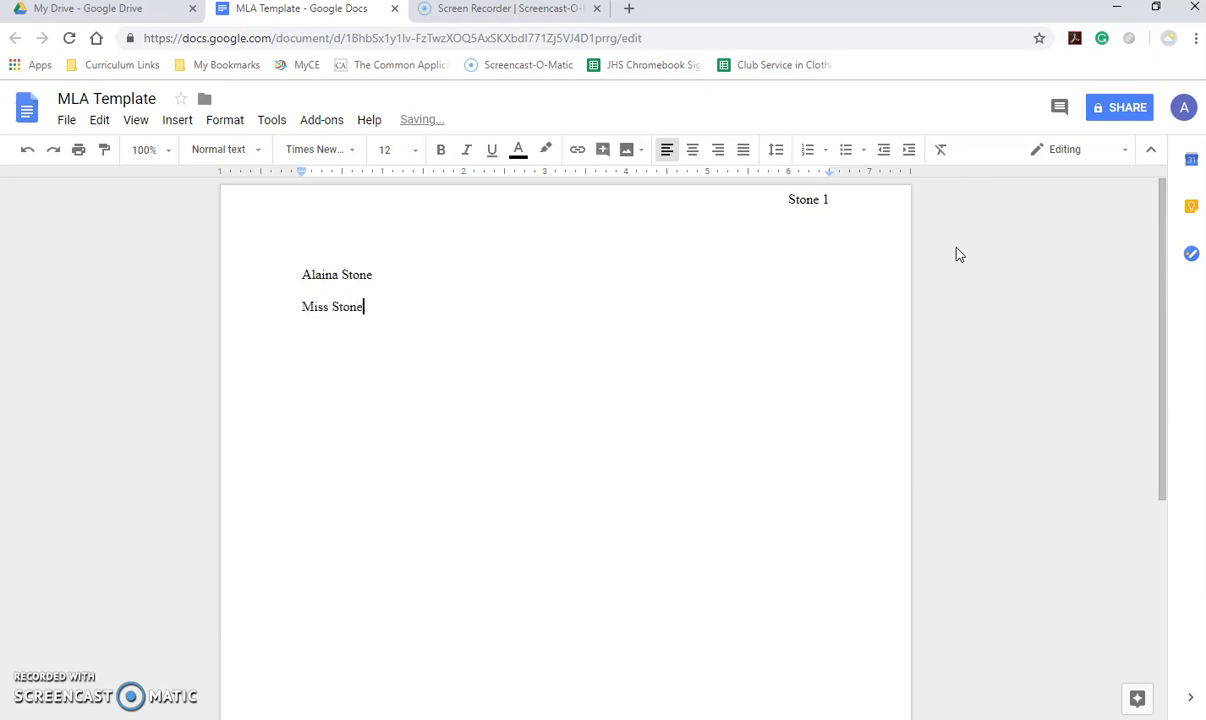
{"action": "key", "text": "Return"}
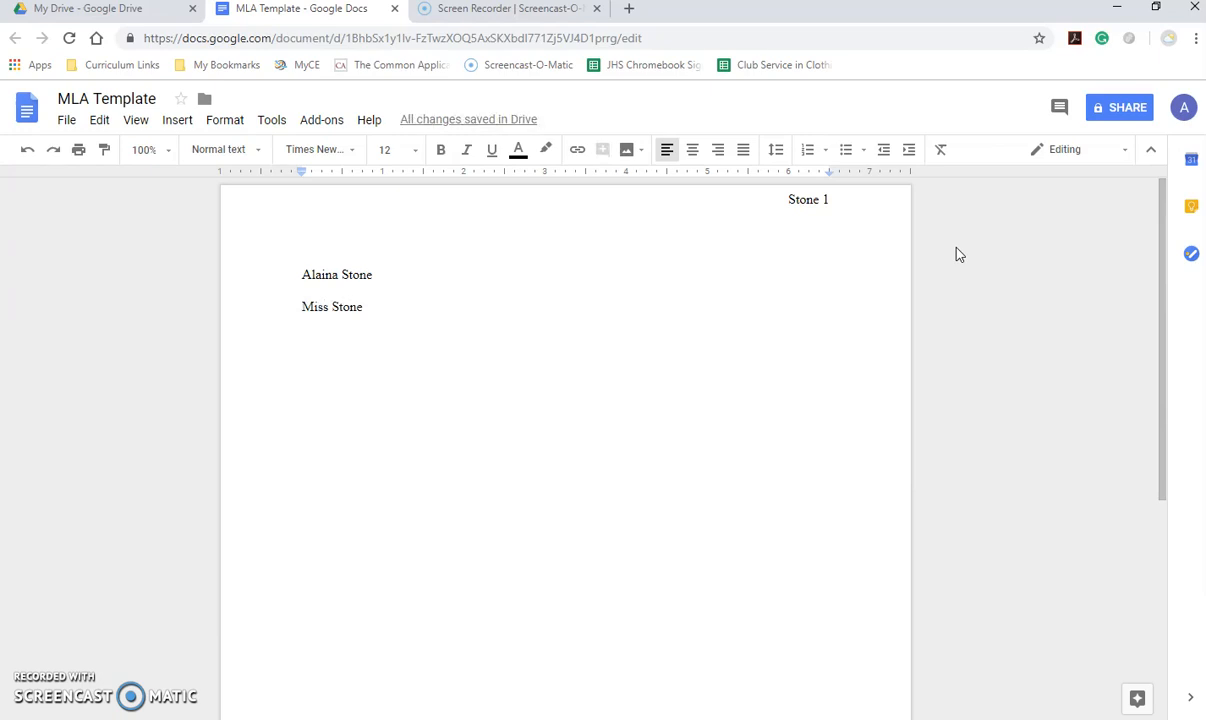
{"action": "type", "text": "AP Lan"}
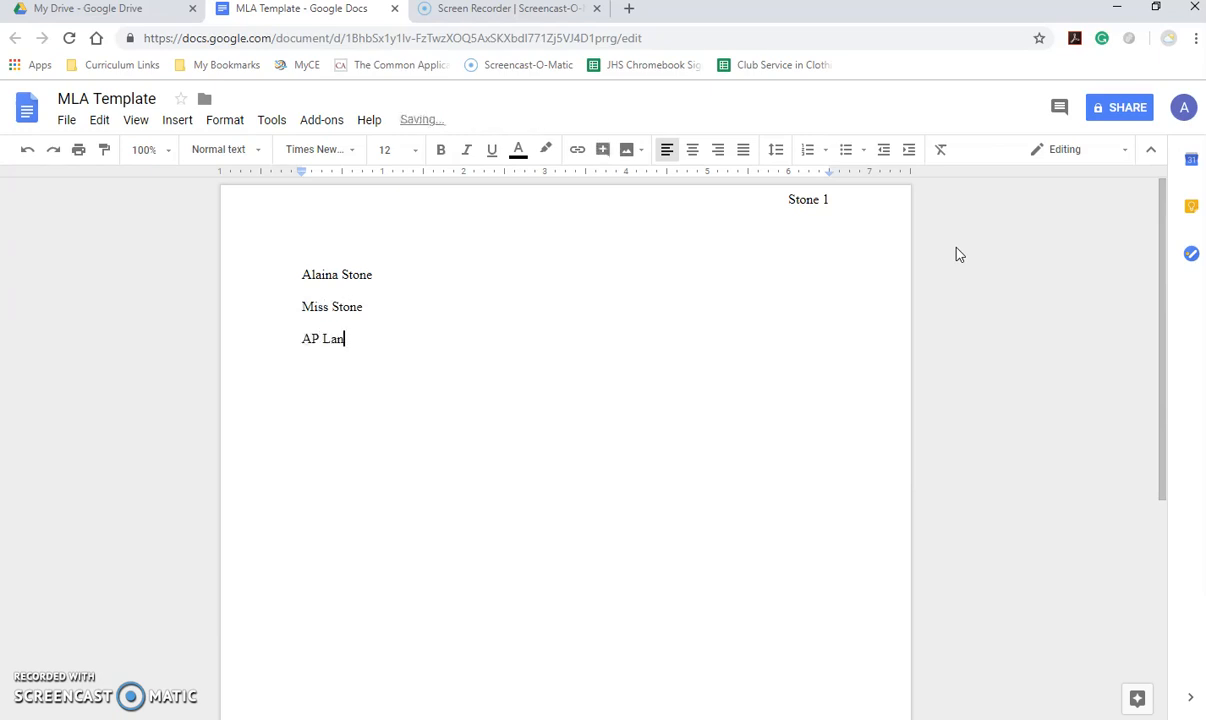
{"action": "type", "text": "guage and Composition Per"}
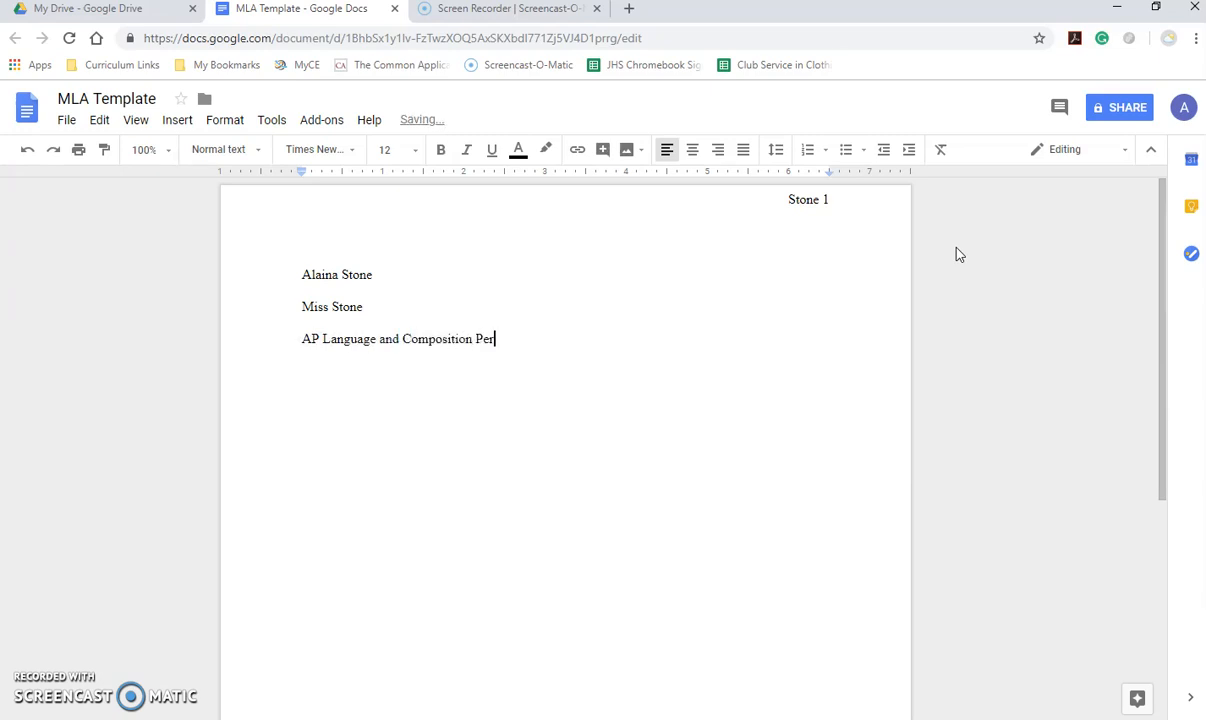
{"action": "type", "text": "iod 1"}
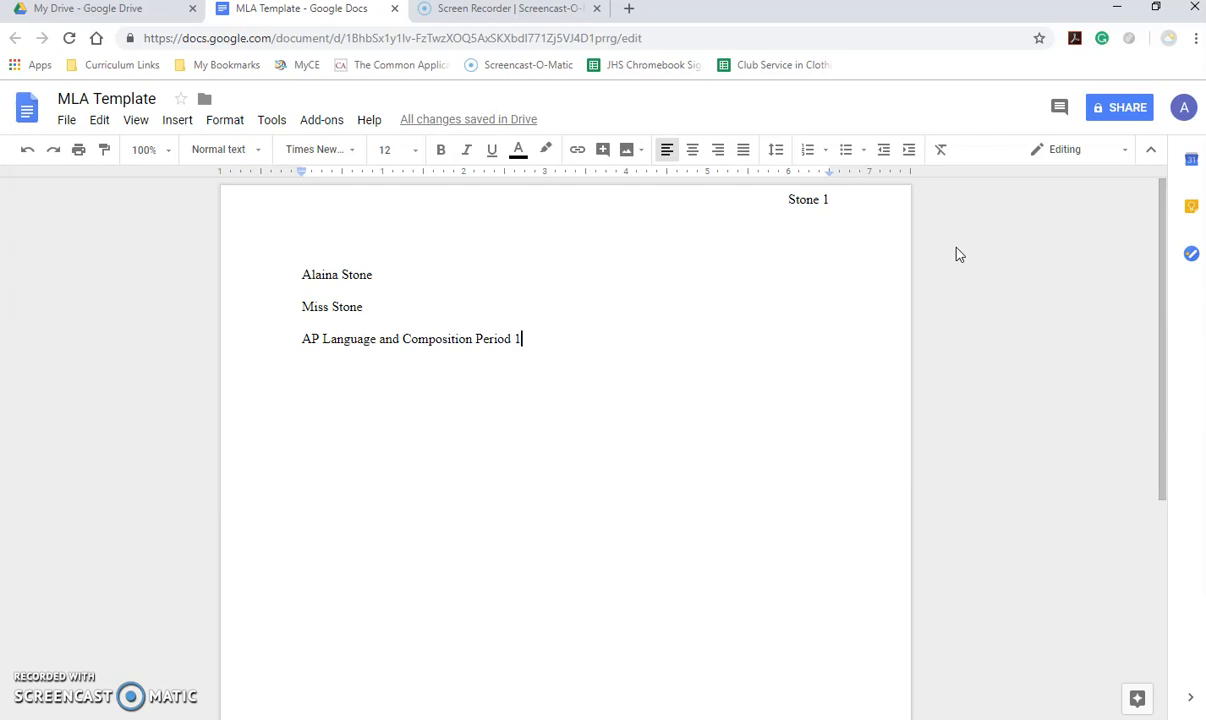
{"action": "key", "text": "Return"}
{"action": "type", "text": "15 October 2018"}
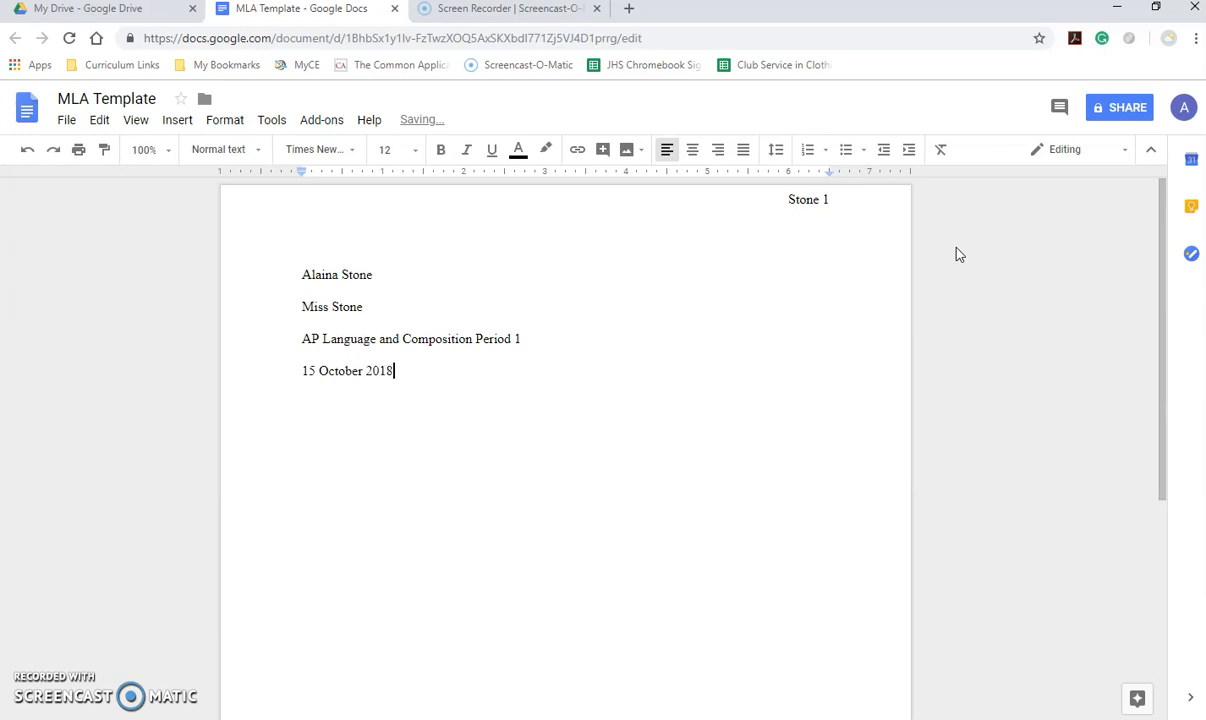
{"action": "key", "text": "Return"}
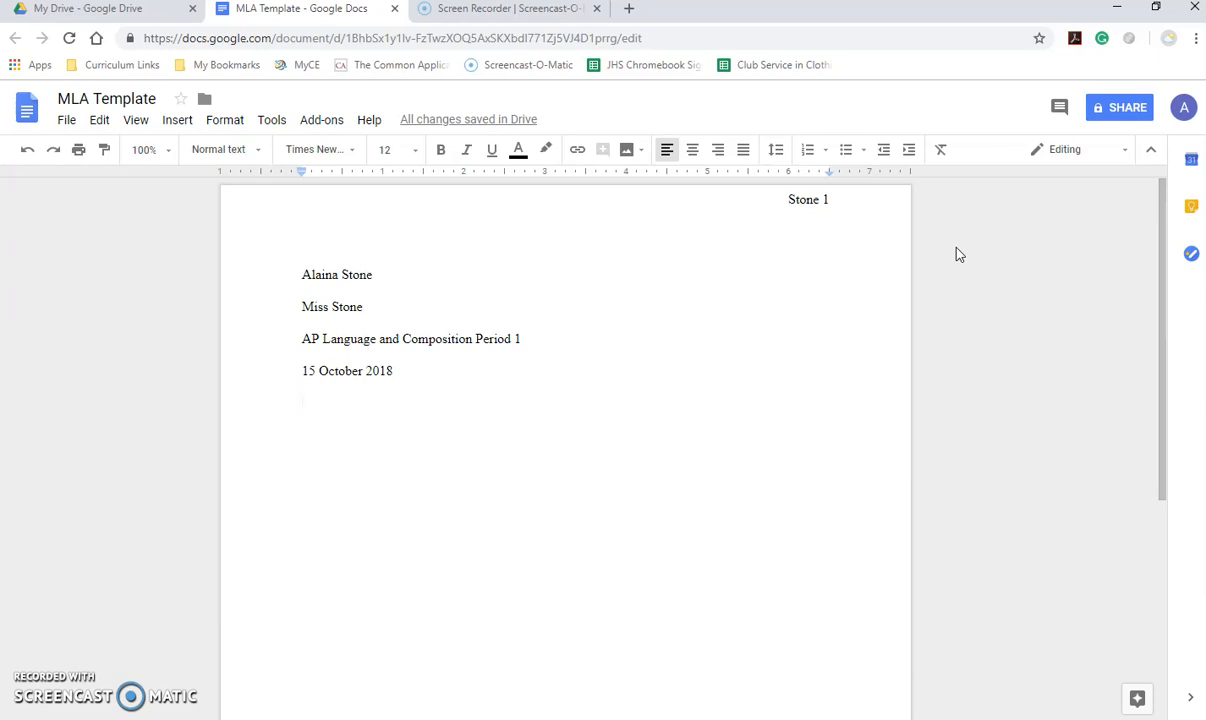
- Type the line 'Title Goes Here' and center it
{"action": "type", "text": "Title"}
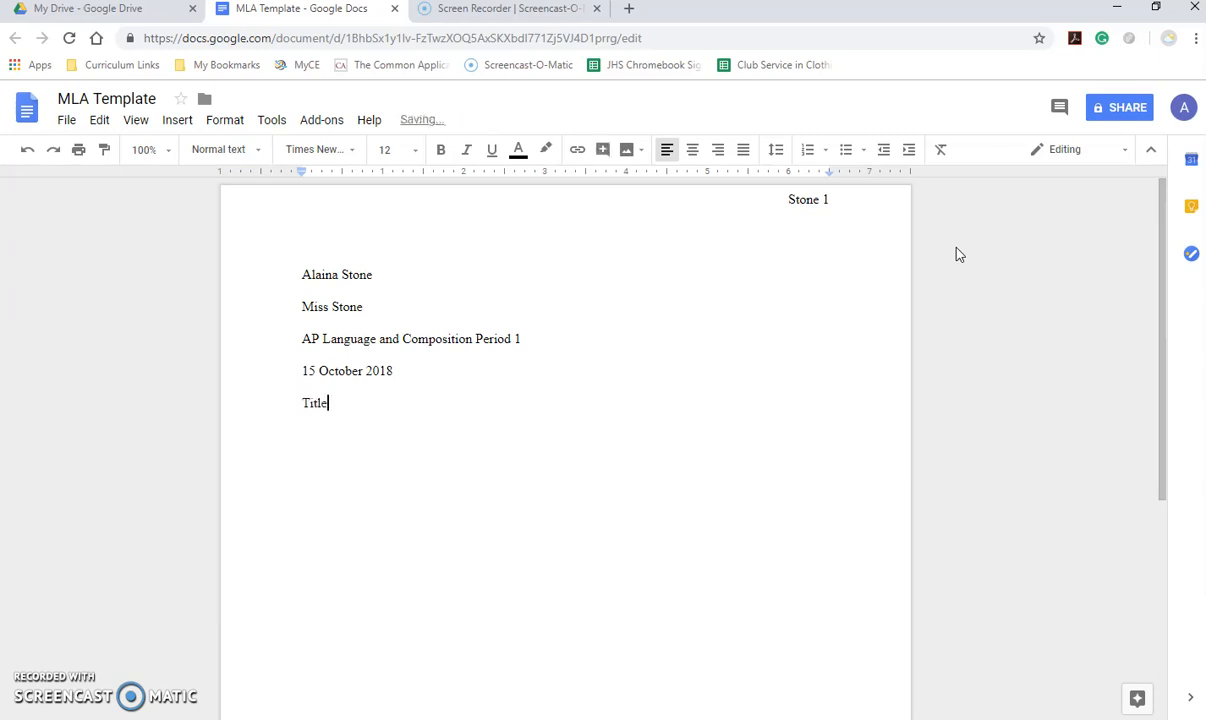
{"action": "type", "text": " Goes Here"}
{"action": "key", "text": "Return"}
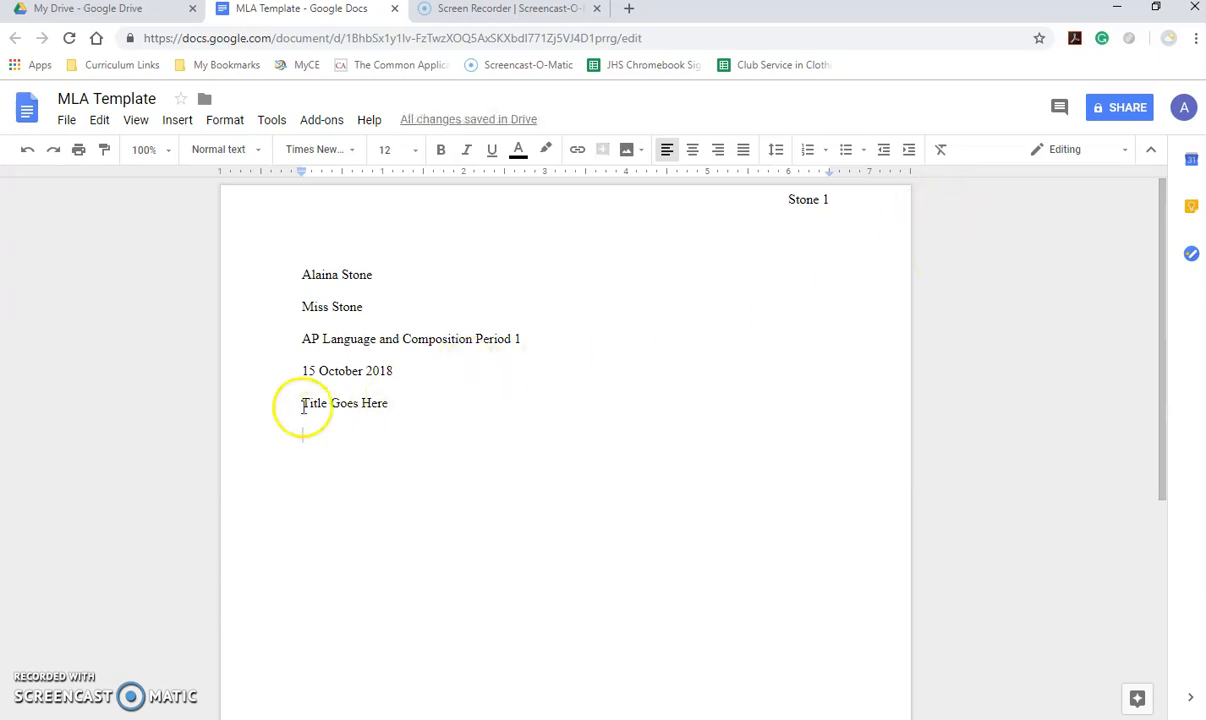
{"action": "left_click_drag", "start_coordinate": [297, 403], "coordinate": [417, 401]}
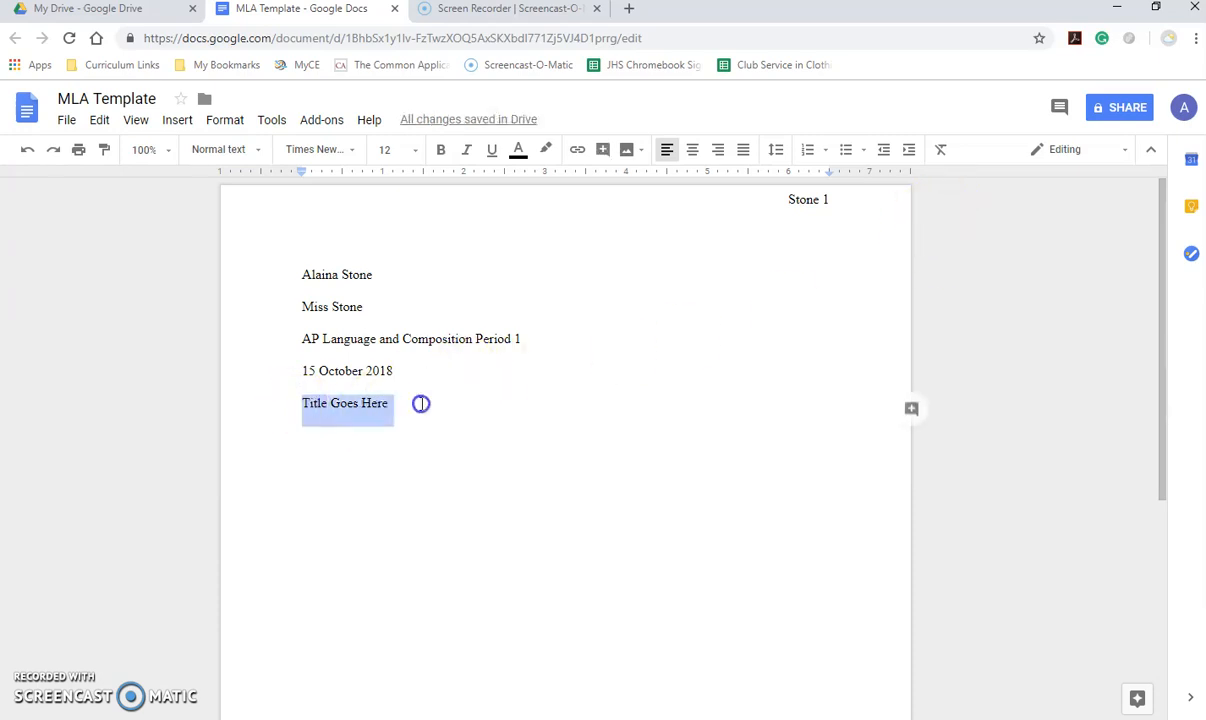
{"action": "left_click", "coordinate": [692, 150]}
- Append ': Do not bold, underline, make bigger, etc.' to the title and start a left-aligned paragraph
{"action": "left_click", "coordinate": [638, 410]}
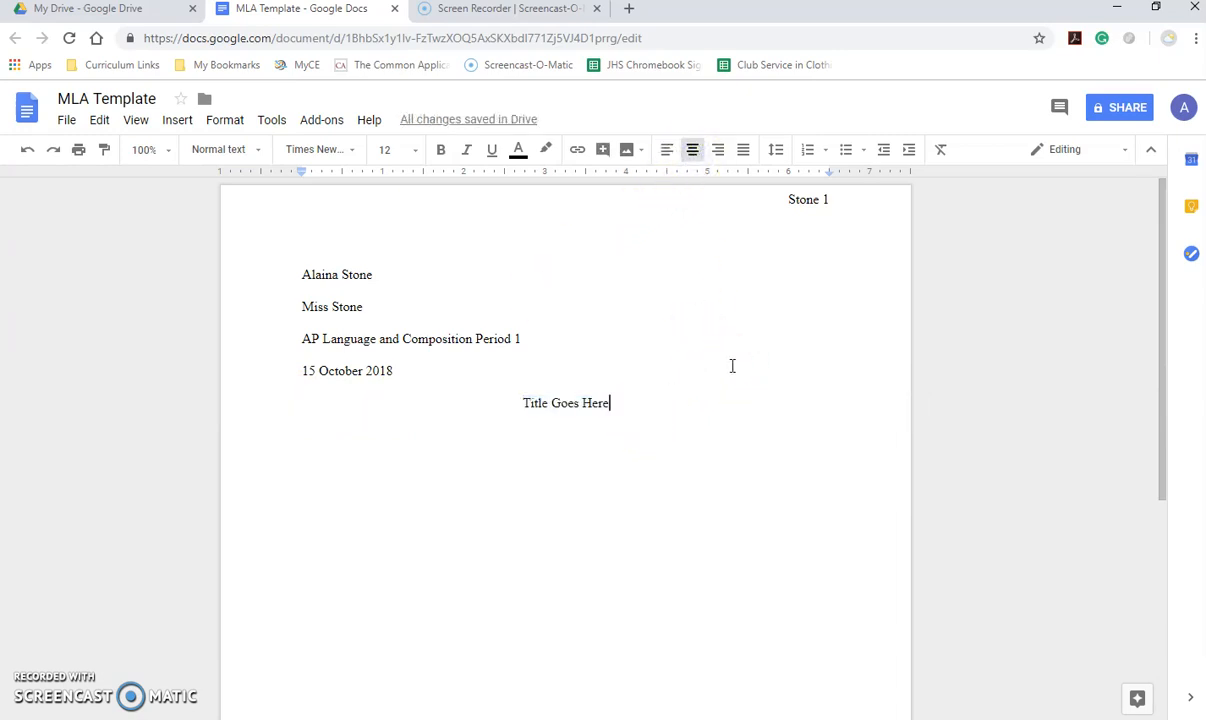
{"action": "type", "text": ": Do not bold, underlind, m"}
{"action": "key", "text": "BackSpace"}
{"action": "key", "text": "BackSpace"}
{"action": "key", "text": "BackSpace"}
{"action": "key", "text": "BackSpace"}
{"action": "type", "text": "e, make bigger, etc."}
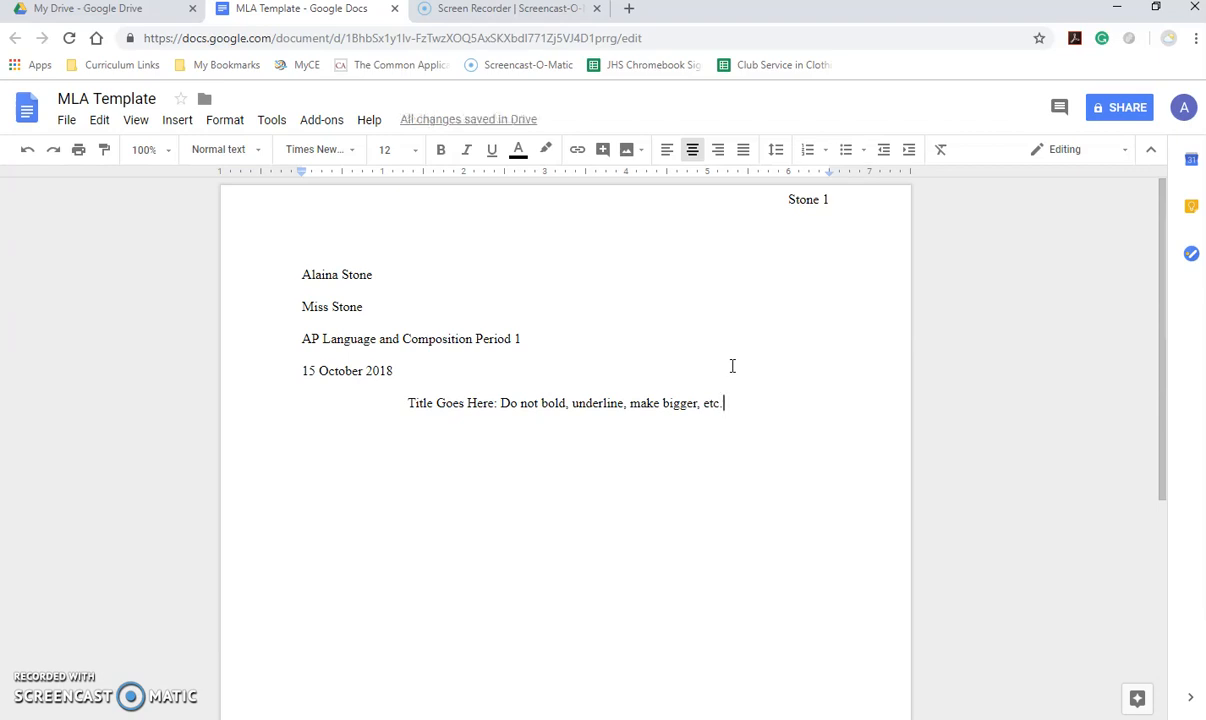
{"action": "key", "text": "Return"}
{"action": "key", "text": "ctrl+shift+l"}
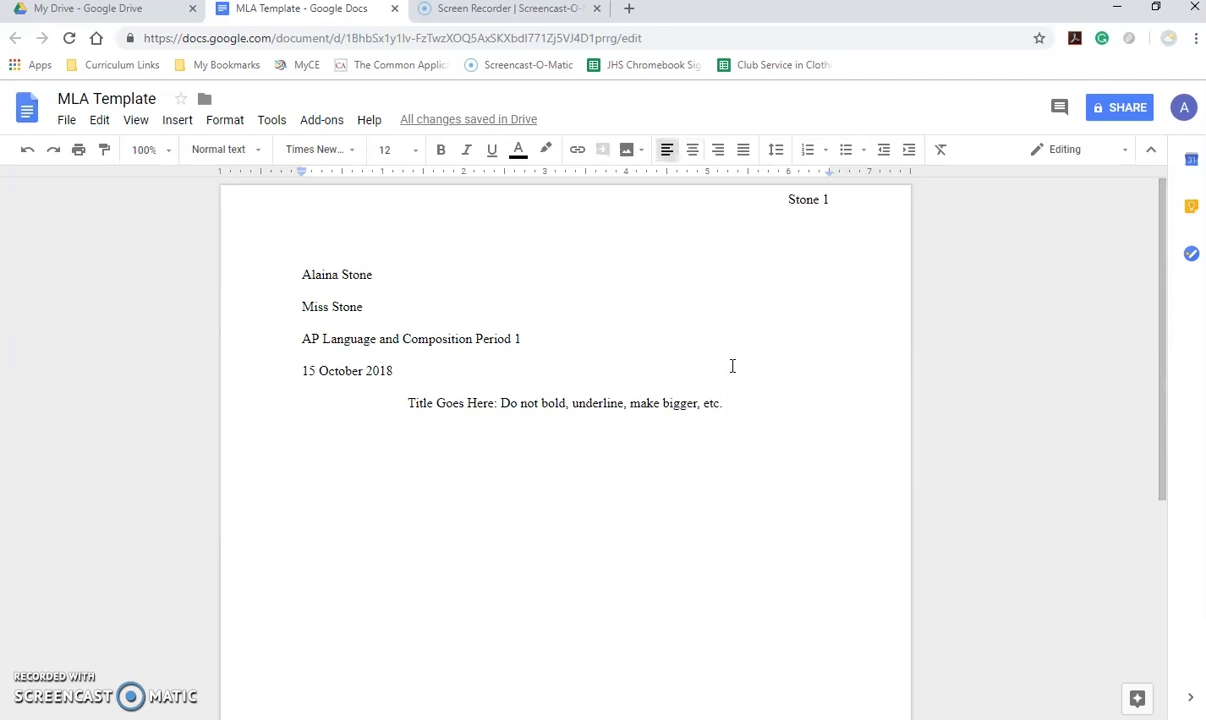
- Indent the first line and type 'Please use the Tab key to indent. And do NOT put an extra return after paragraphs.'
{"action": "key", "text": "Tab"}
{"action": "type", "text": "Please use the TAb"}
{"action": "key", "text": "BackSpace"}
{"action": "type", "text": "B"}
{"action": "key", "text": "BackSpace"}
{"action": "key", "text": "BackSpace"}
{"action": "type", "text": "ab "}
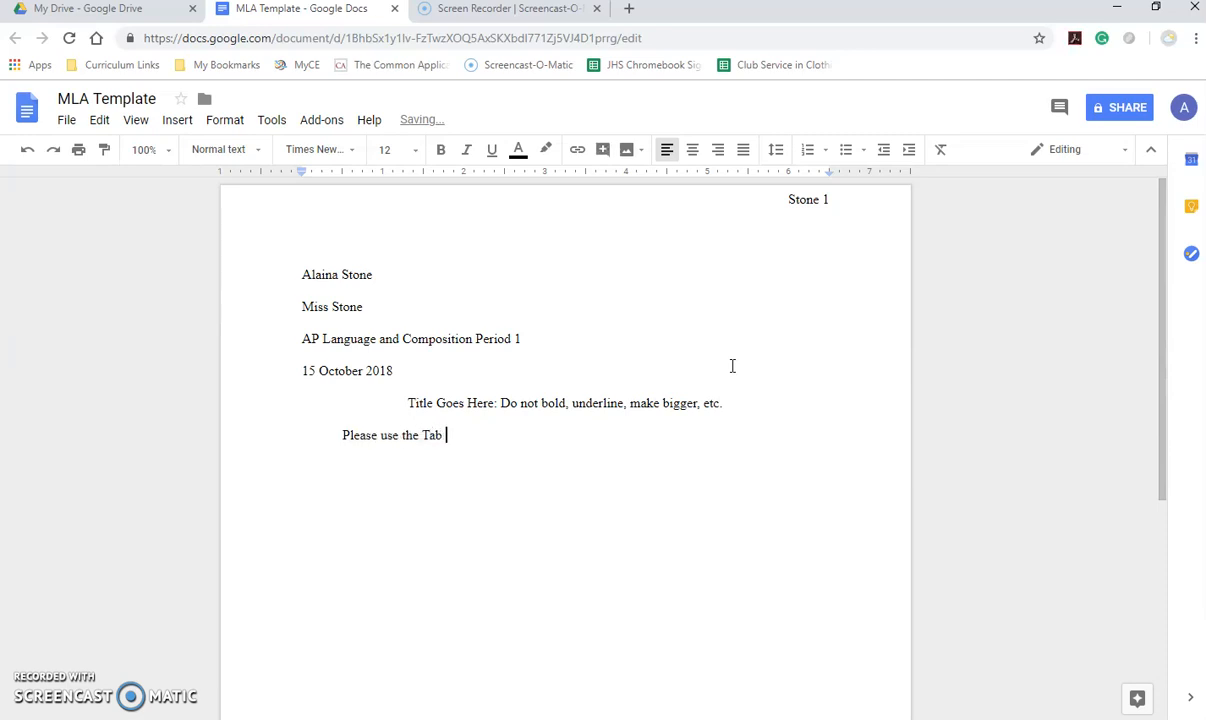
{"action": "type", "text": "key to indent."}
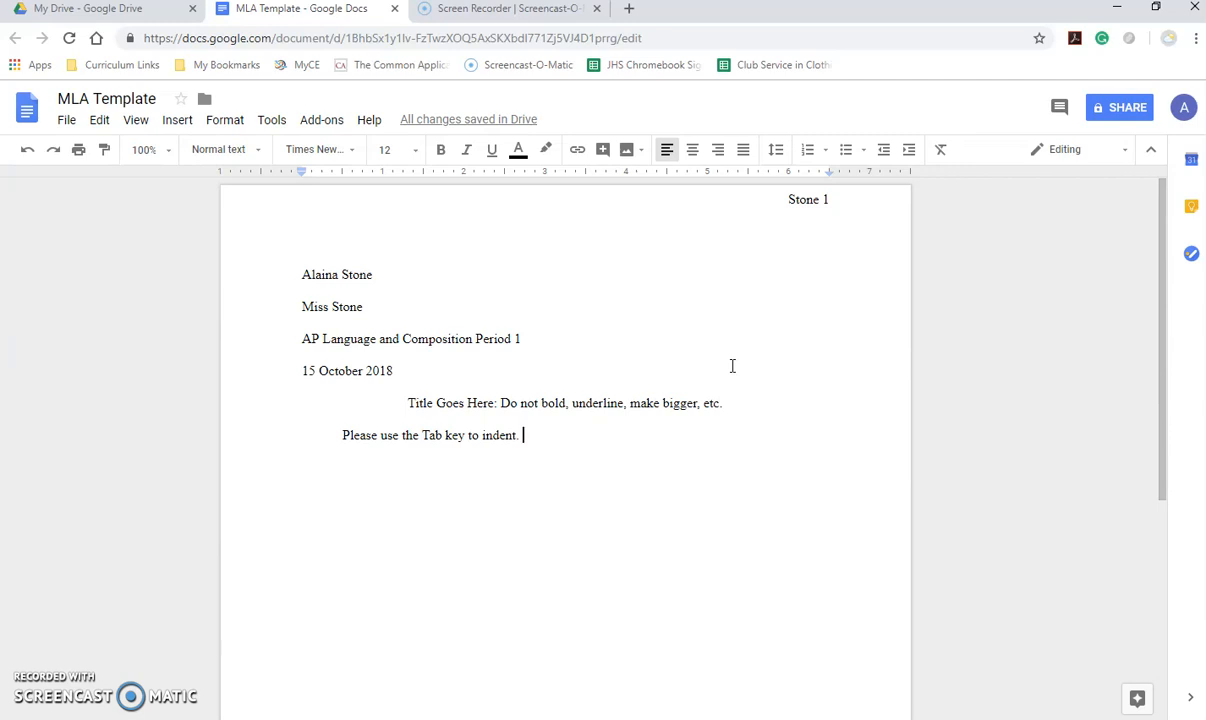
{"action": "type", "text": "And do NO"}
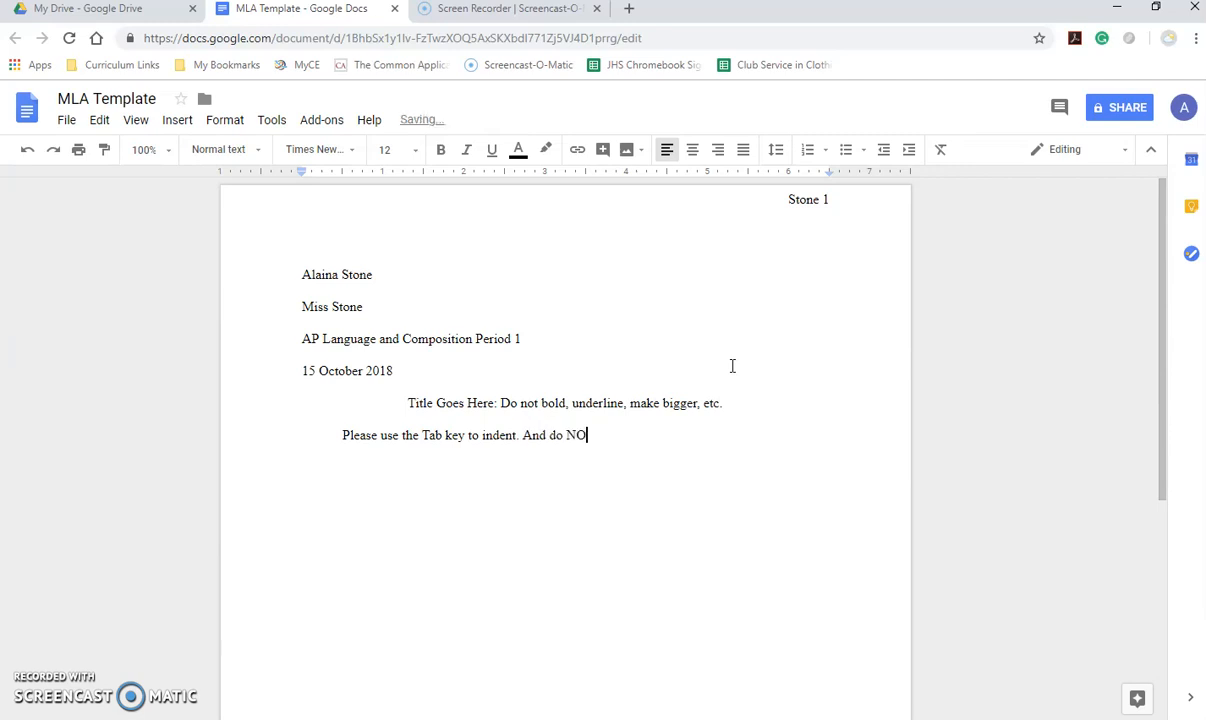
{"action": "type", "text": "T put an extra return af"}
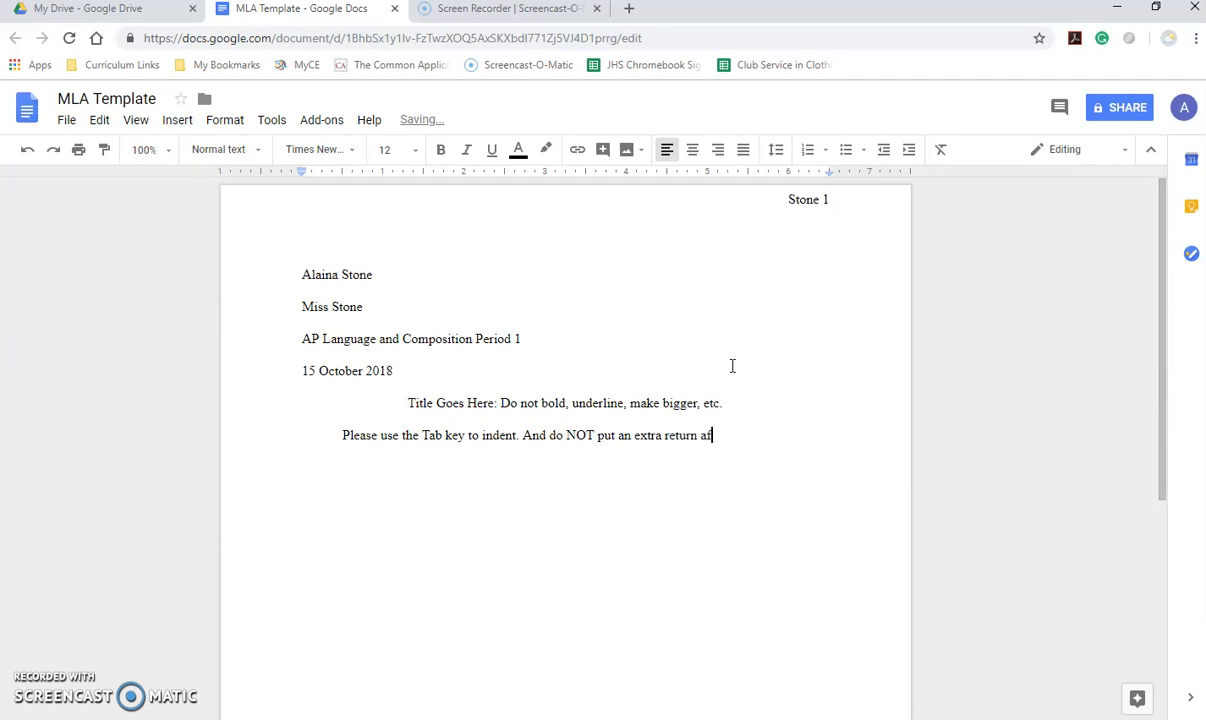
{"action": "type", "text": "ter paragraphs."}
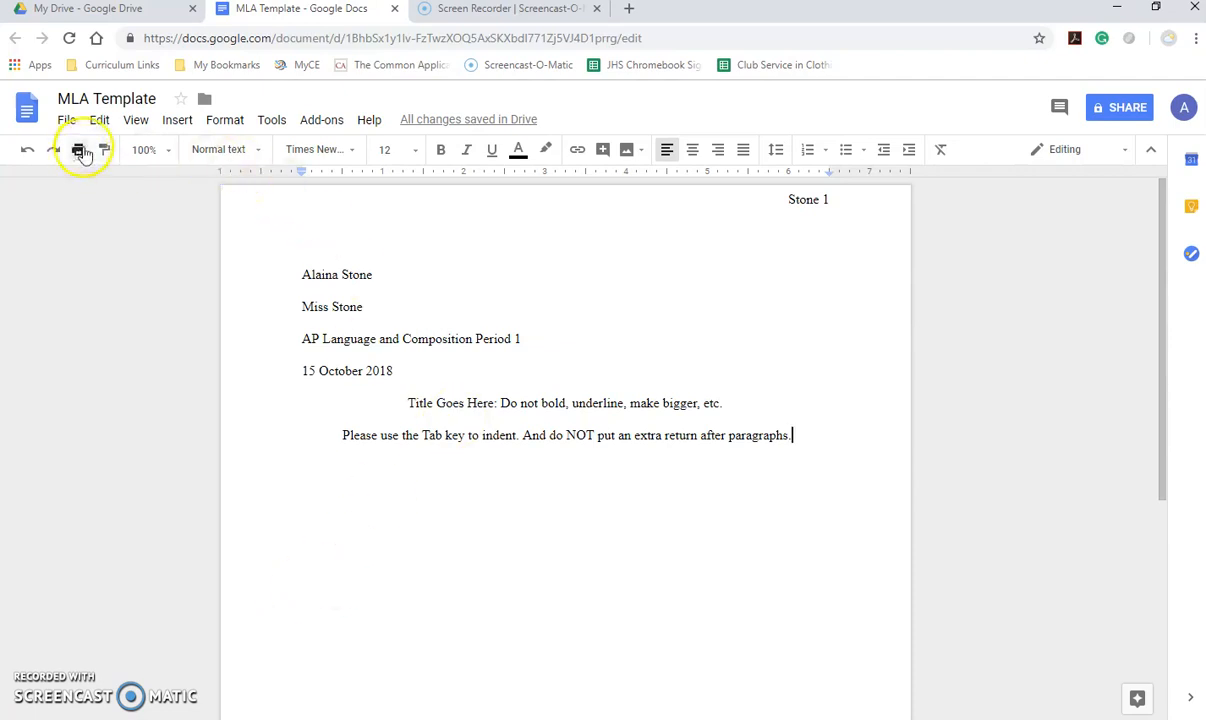
{"action": "left_click", "coordinate": [66, 119]}
{"action": "left_click", "coordinate": [97, 228]}
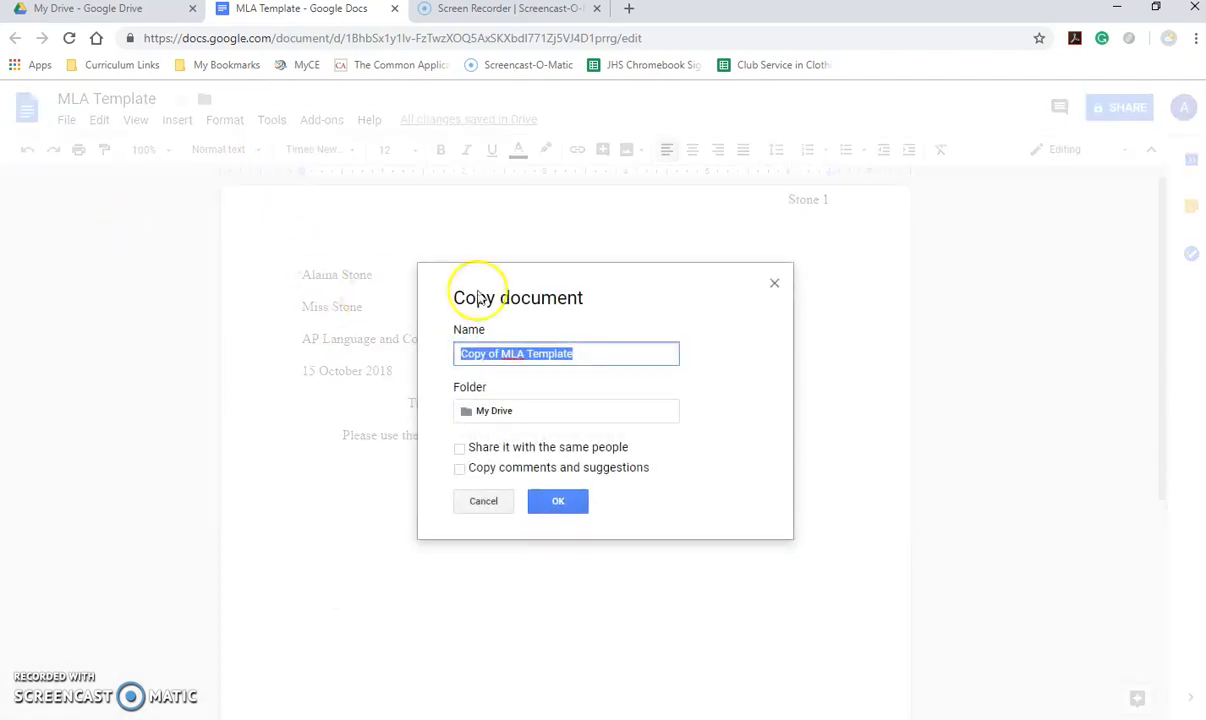
{"action": "left_click", "coordinate": [483, 500]}
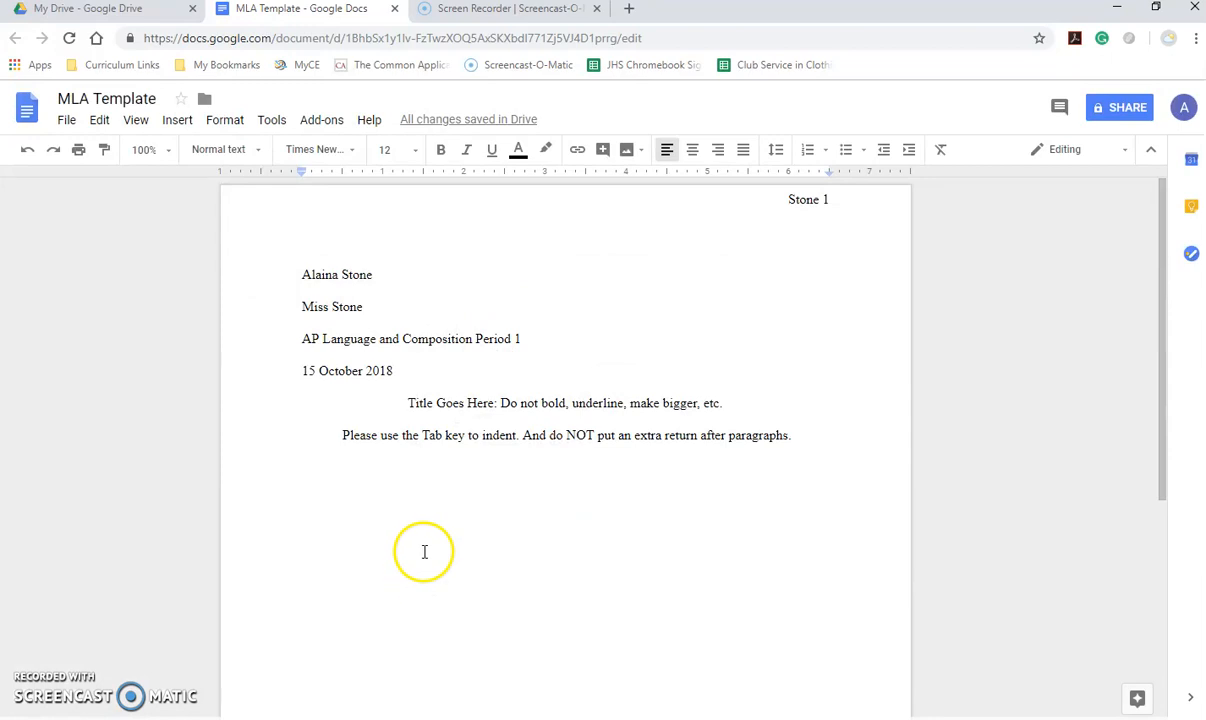